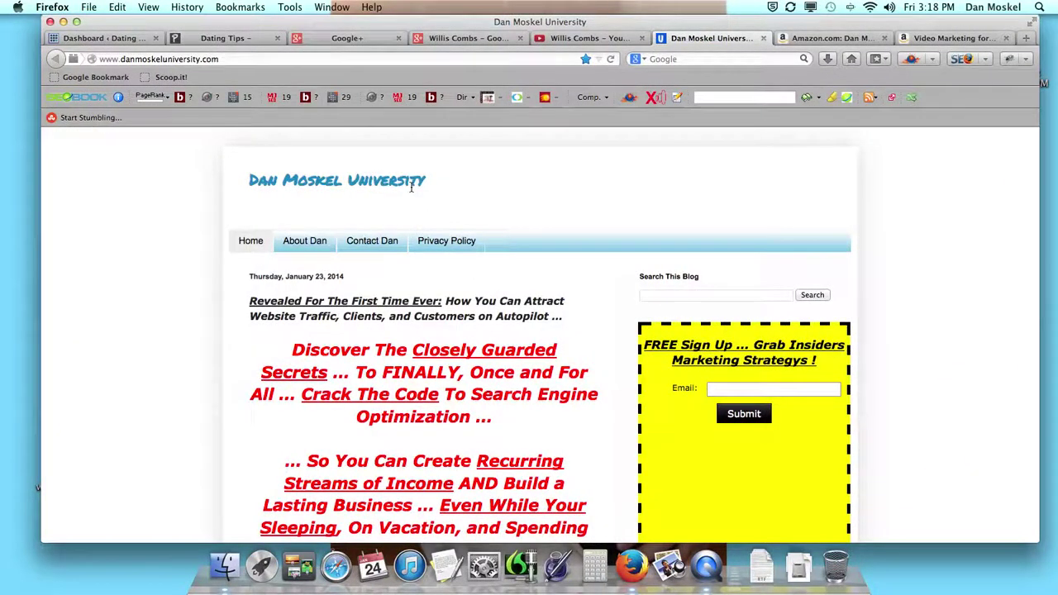
- Check the Connect With Us icons on the live Dating Tips page, then switch to its WordPress Dashboard
{"action": "left_click", "coordinate": [223, 38]}
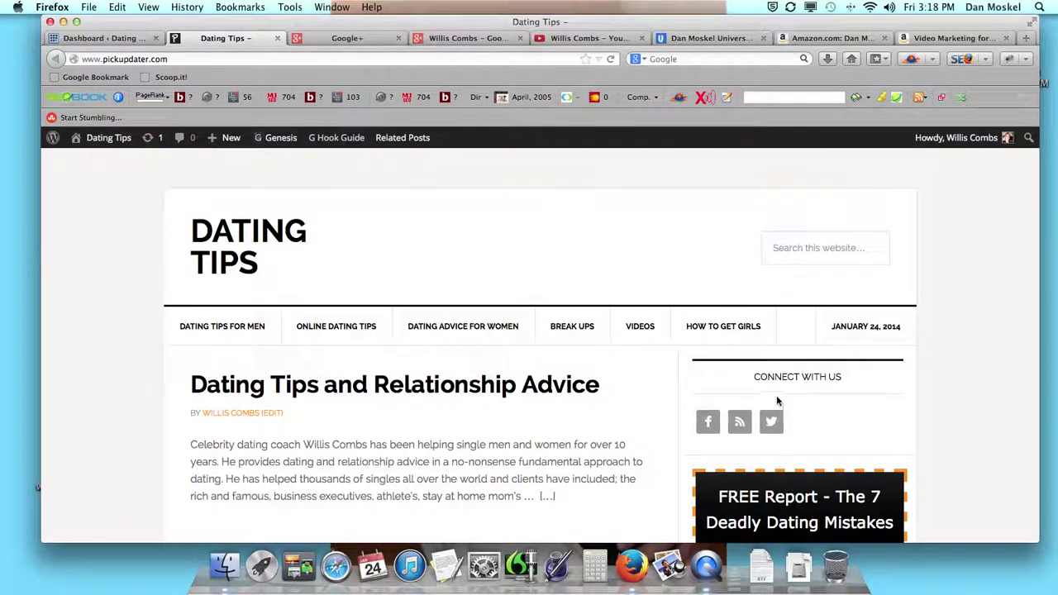
{"action": "scroll", "coordinate": [793, 421], "scroll_direction": "down", "scroll_amount": 3}
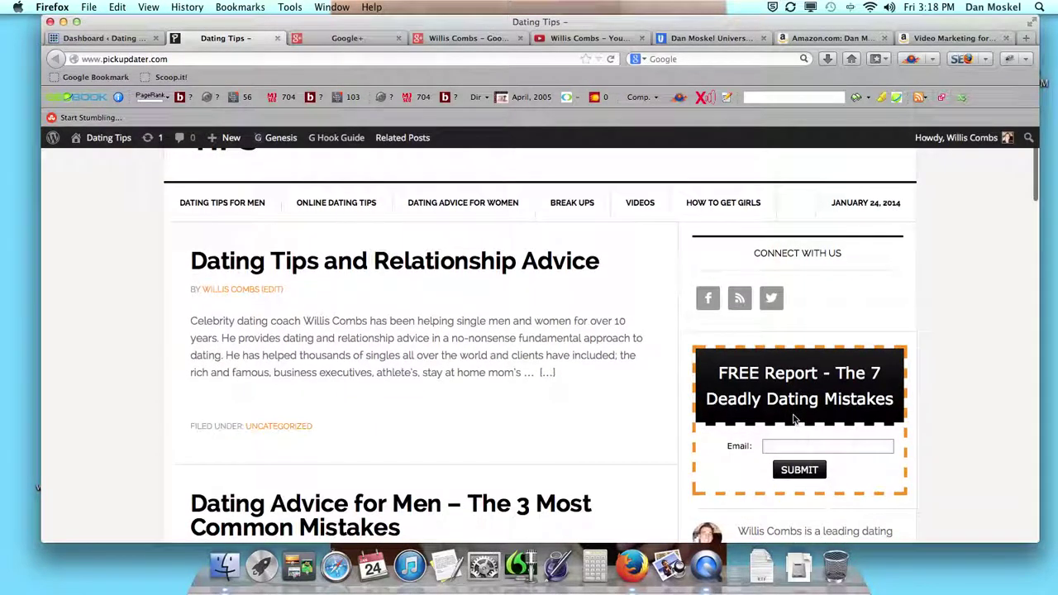
{"action": "scroll", "coordinate": [792, 421], "scroll_direction": "up", "scroll_amount": 3}
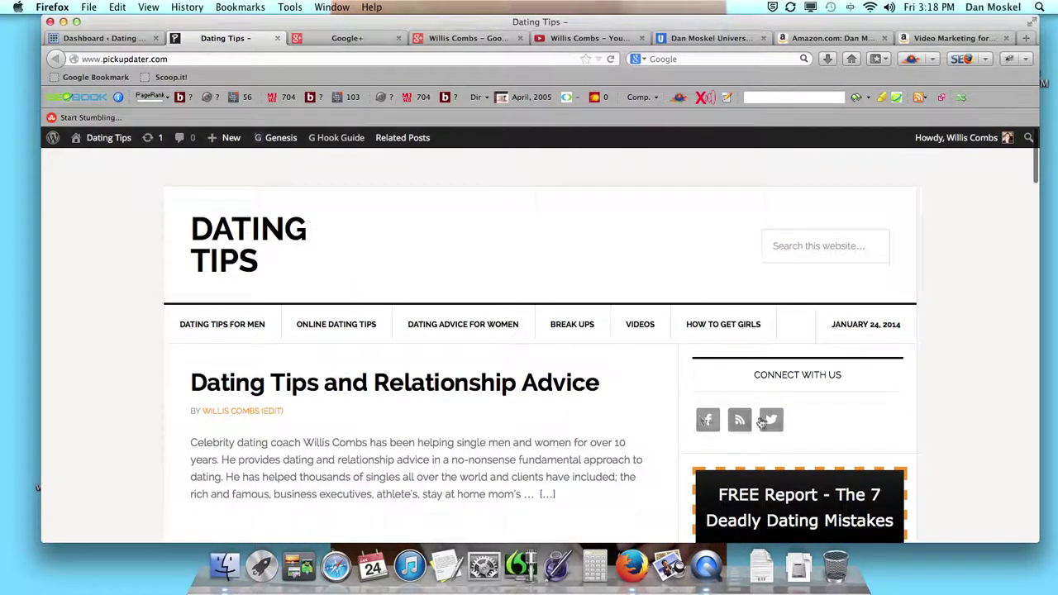
{"action": "left_click", "coordinate": [137, 40]}
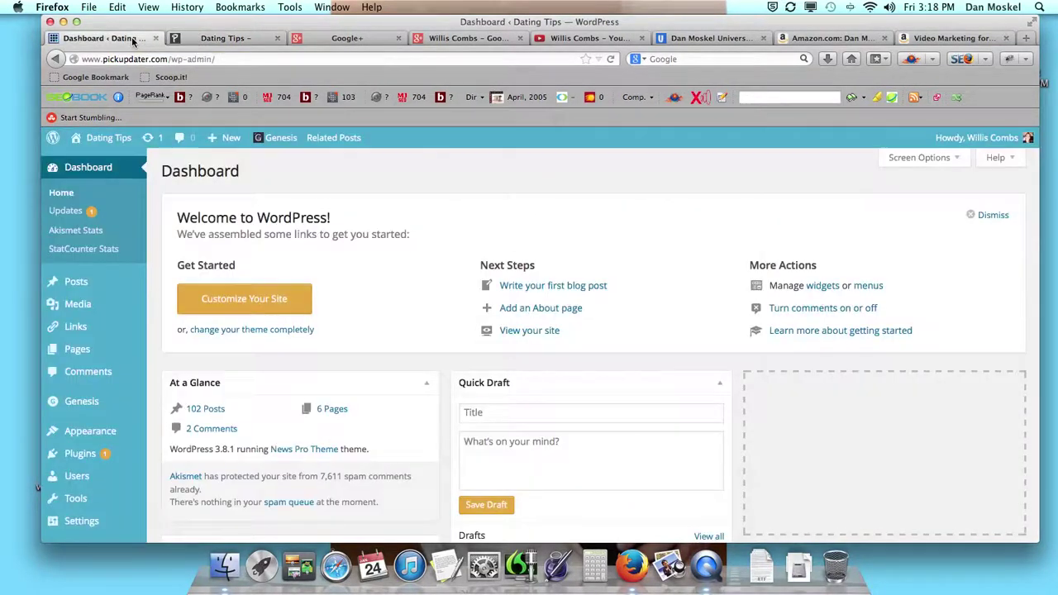
- Go to Plugins > Add New to reach the Install Plugins page
{"action": "key", "text": "ctrl+super+Escape"}
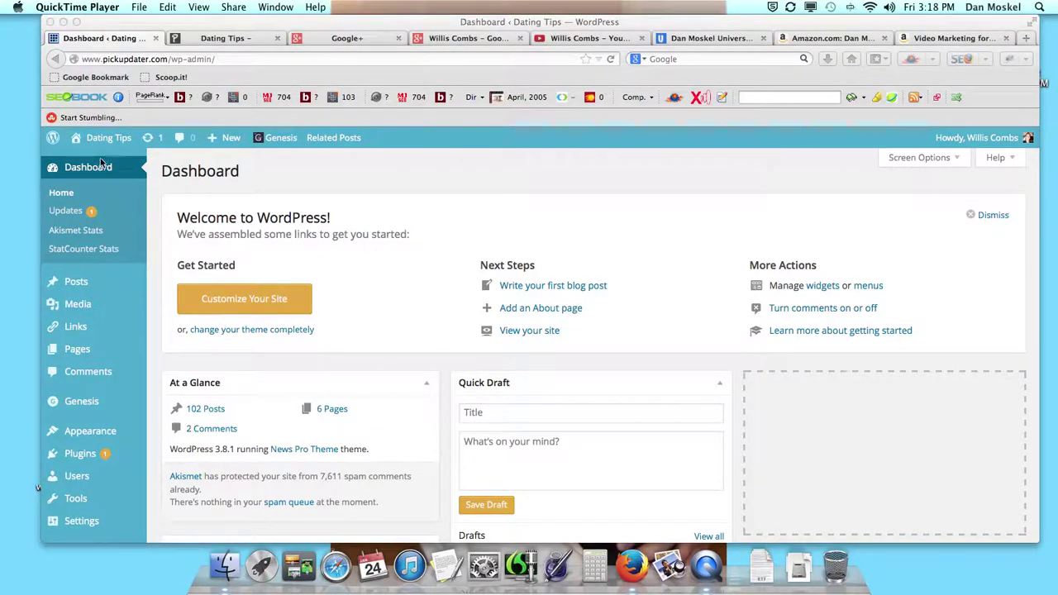
{"action": "left_click", "coordinate": [91, 407]}
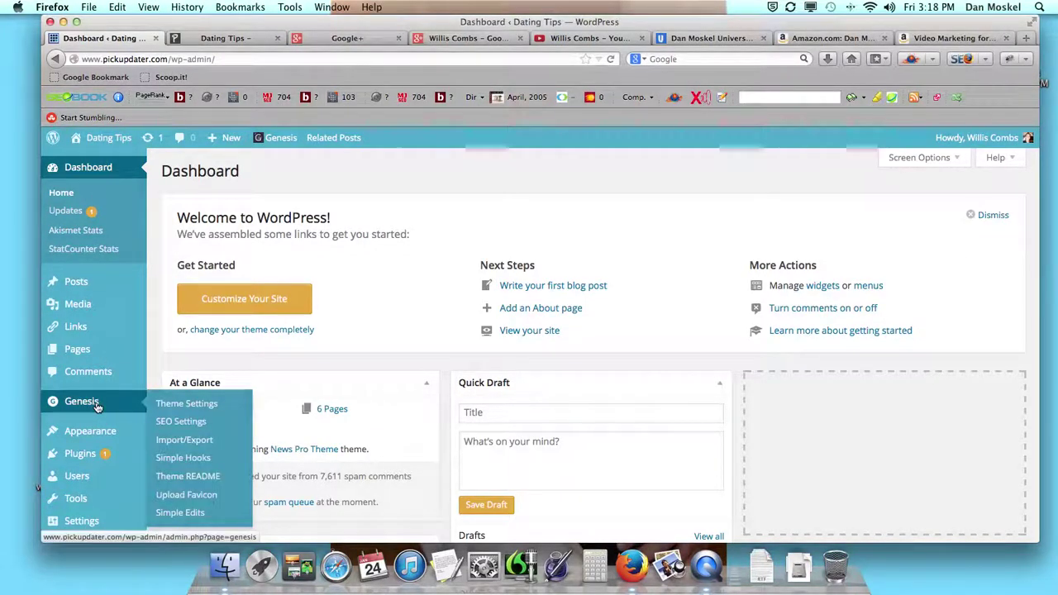
{"action": "mouse_move", "coordinate": [83, 337]}
{"action": "mouse_move", "coordinate": [89, 453]}
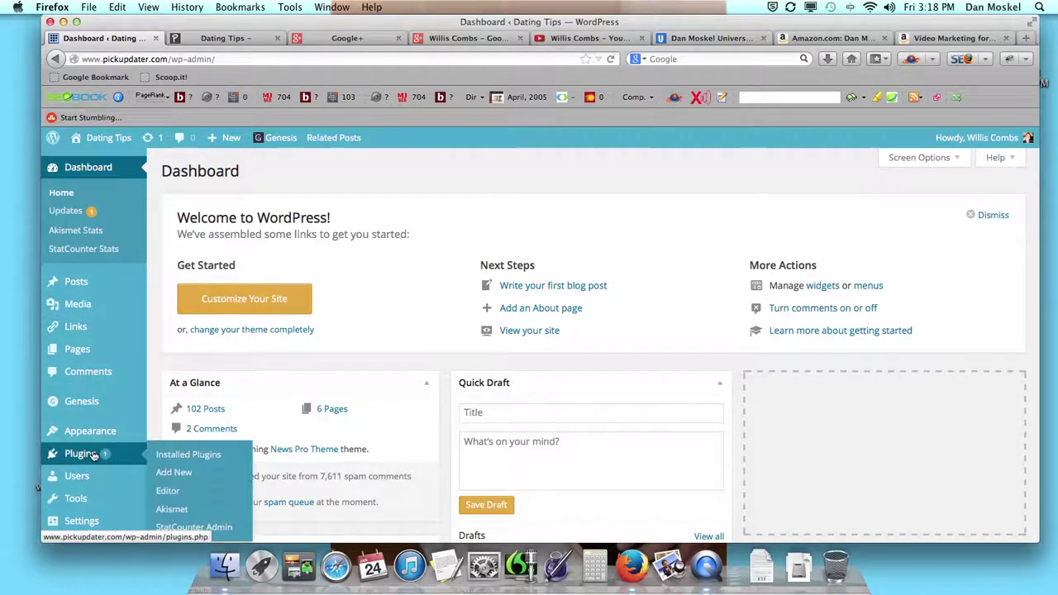
{"action": "left_click", "coordinate": [174, 473]}
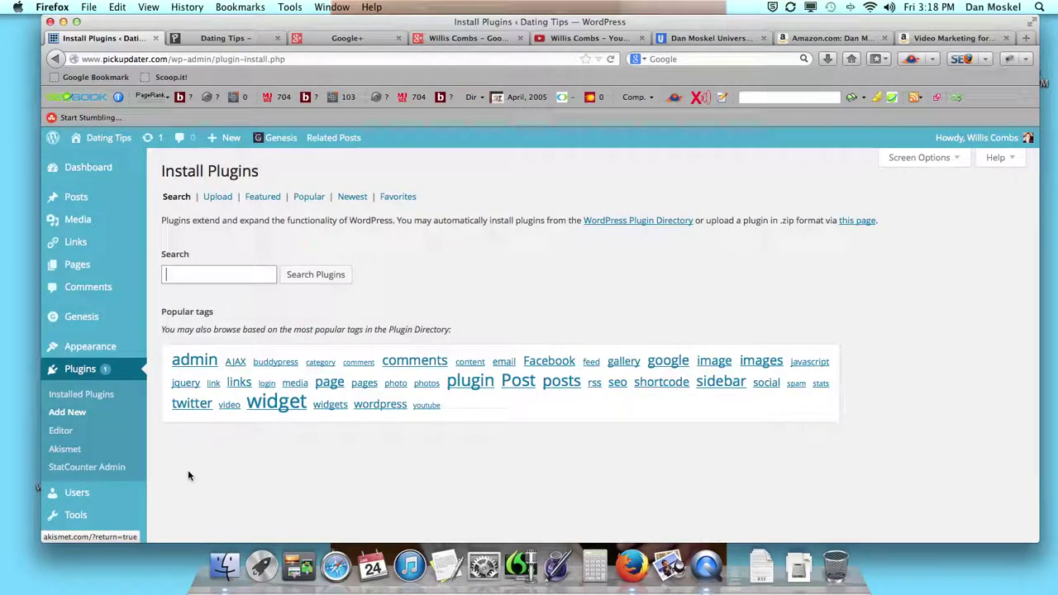
- Search plugins for 'simple social icons' and confirm Simple Social Icons 1.0.5 shows as Installed
{"action": "left_click", "coordinate": [238, 38]}
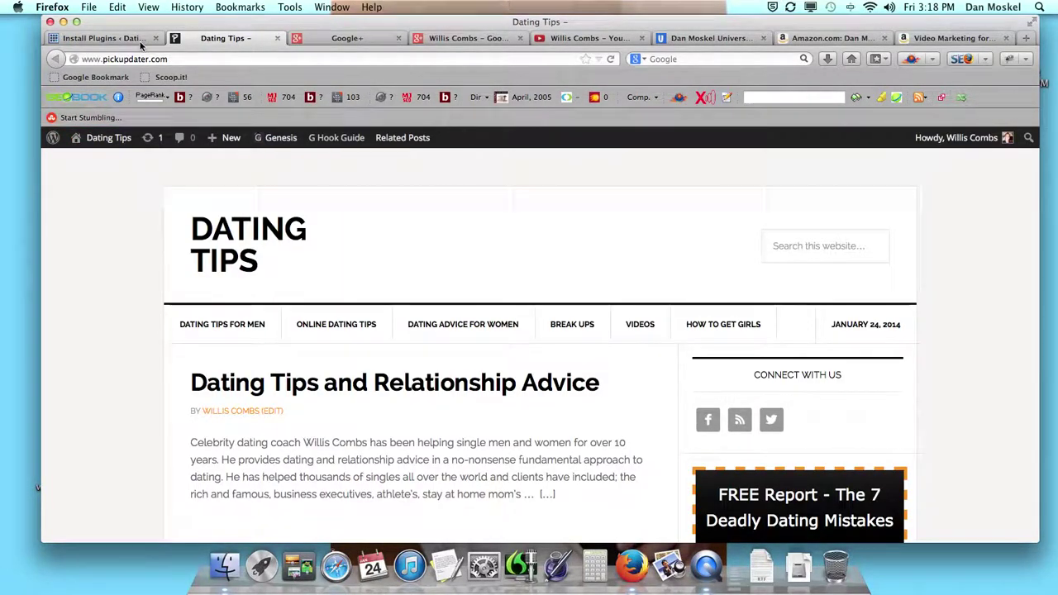
{"action": "left_click", "coordinate": [107, 38]}
{"action": "type", "text": "simple social icons"}
{"action": "left_click", "coordinate": [322, 280]}
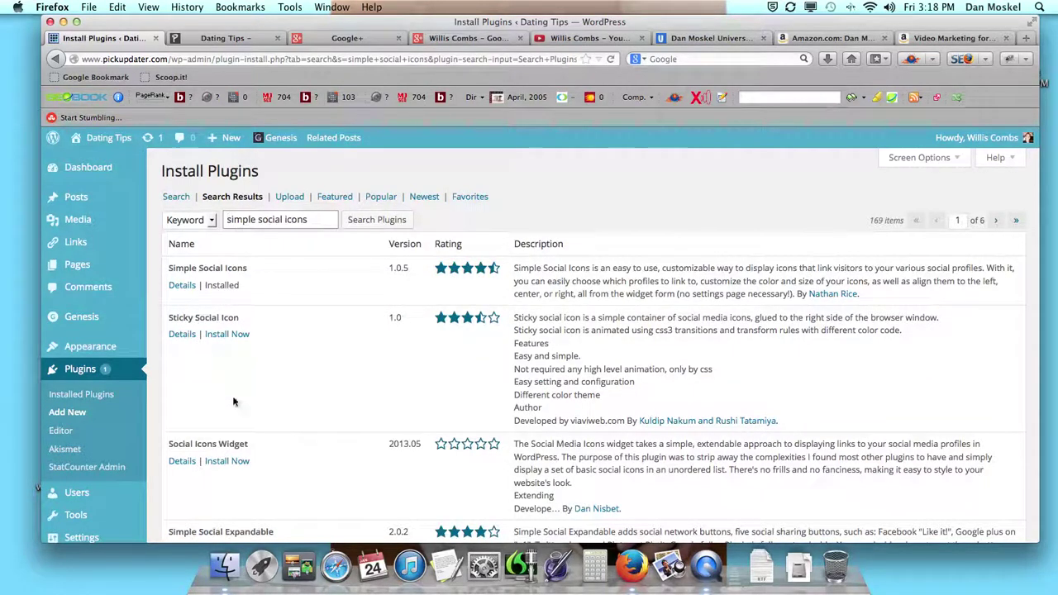
{"action": "scroll", "coordinate": [233, 401], "scroll_direction": "down", "scroll_amount": 3}
{"action": "scroll", "coordinate": [234, 395], "scroll_direction": "up", "scroll_amount": 3}
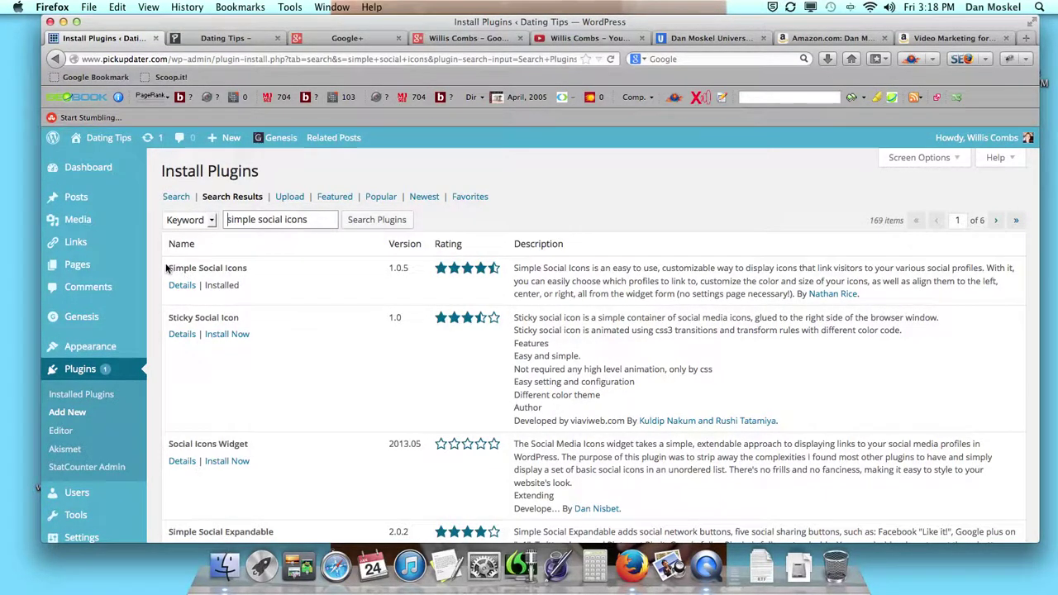
{"action": "left_click_drag", "start_coordinate": [167, 268], "coordinate": [246, 275]}
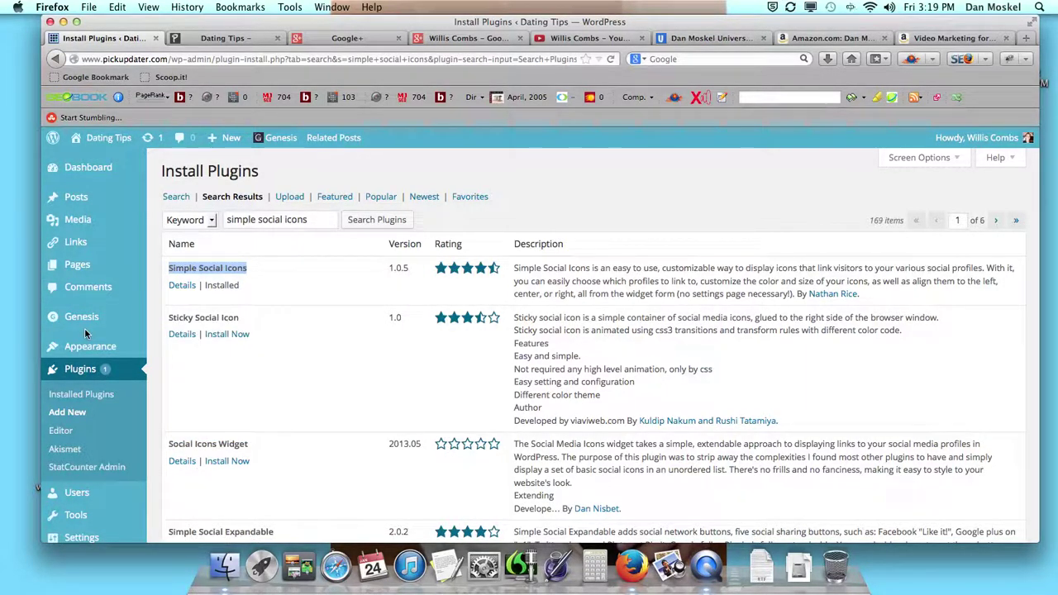
{"action": "mouse_move", "coordinate": [98, 323]}
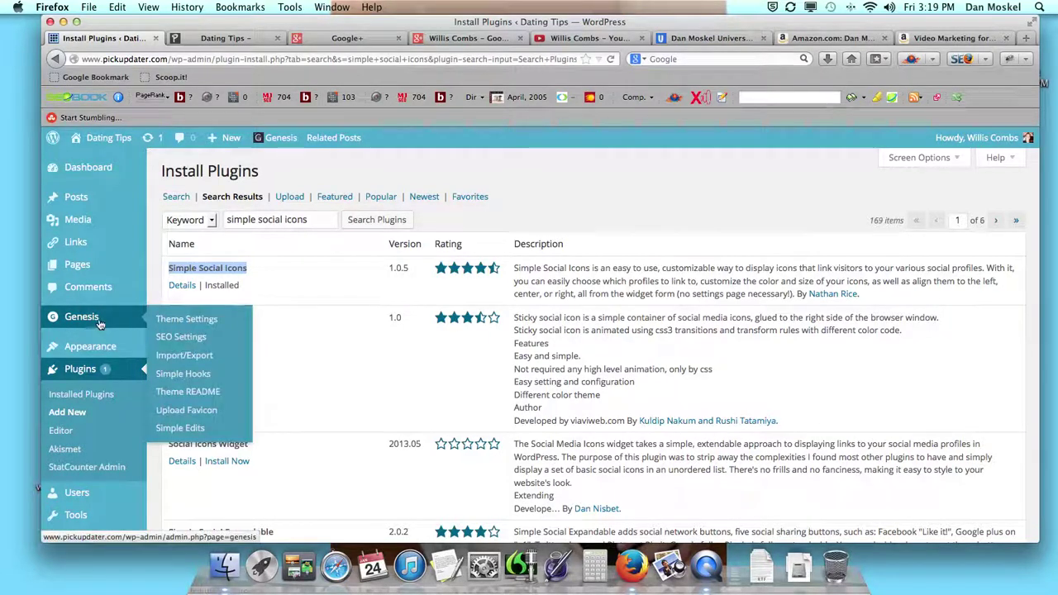
{"action": "mouse_move", "coordinate": [86, 349]}
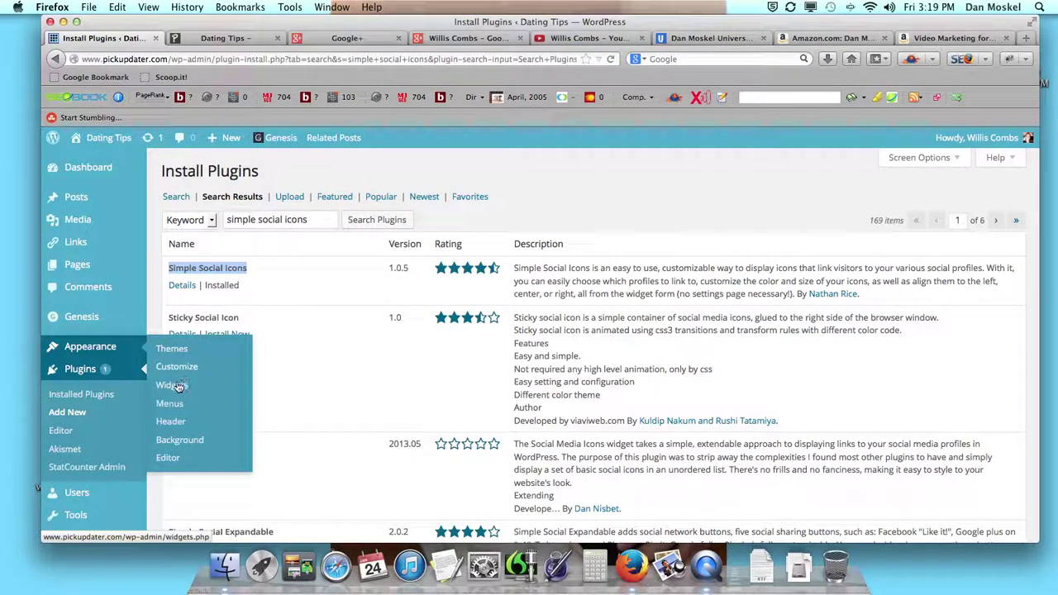
- Open the Appearance > Widgets page and look over its widget areas
{"action": "left_click", "coordinate": [172, 385]}
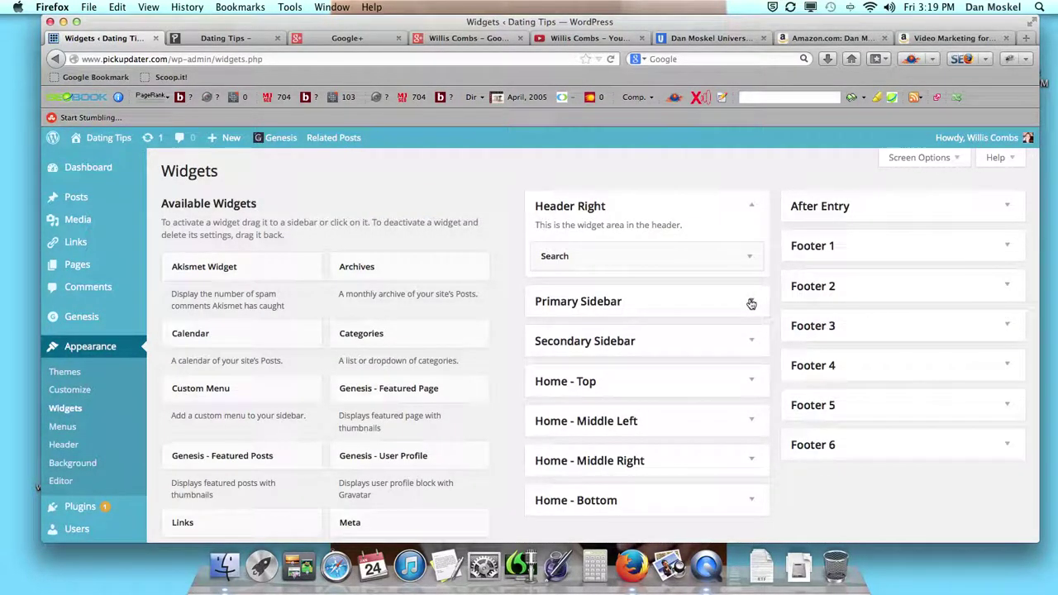
{"action": "scroll", "coordinate": [402, 335], "scroll_direction": "down", "scroll_amount": 10}
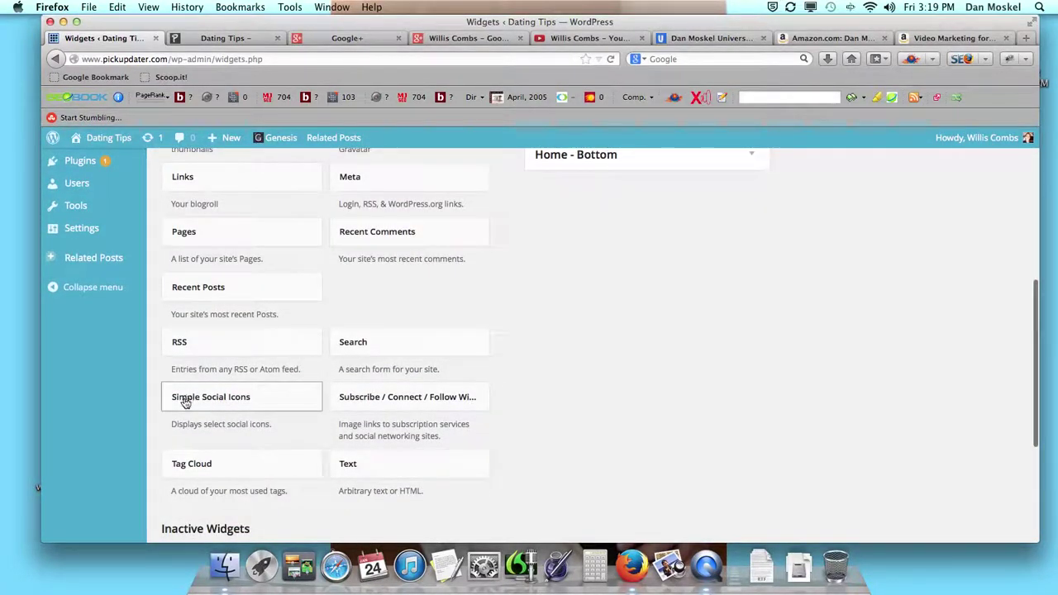
{"action": "scroll", "coordinate": [236, 414], "scroll_direction": "up", "scroll_amount": 3}
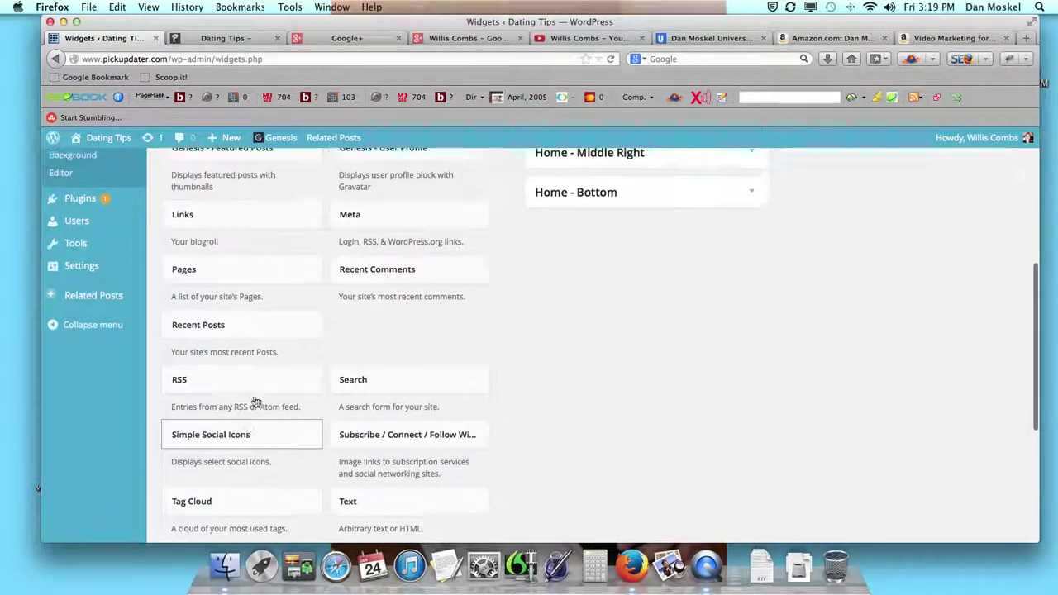
{"action": "scroll", "coordinate": [245, 468], "scroll_direction": "up", "scroll_amount": 10}
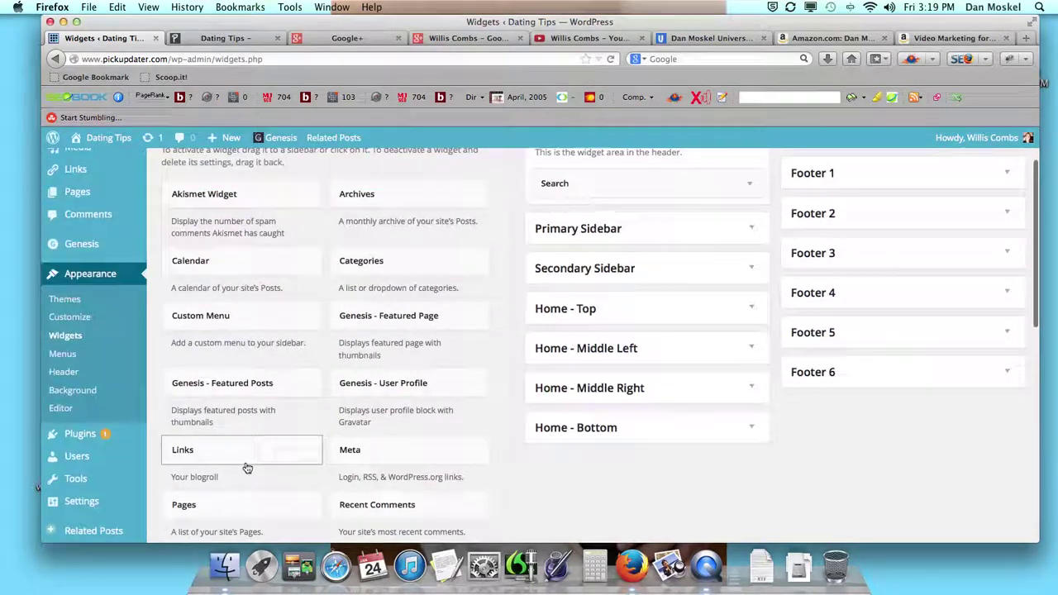
{"action": "scroll", "coordinate": [959, 278], "scroll_direction": "up", "scroll_amount": 3}
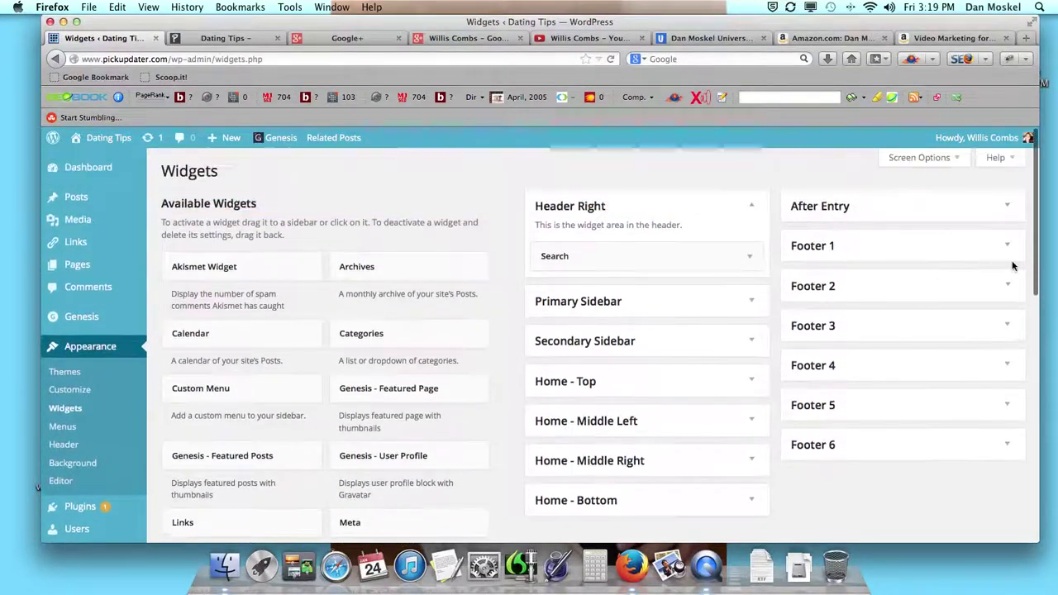
- Expand Footer 1 and drag Simple Social Icons in below the Who We Are custom menu
{"action": "left_click", "coordinate": [1009, 245]}
{"action": "scroll", "coordinate": [715, 335], "scroll_direction": "down", "scroll_amount": 1}
{"action": "scroll", "coordinate": [702, 332], "scroll_direction": "down", "scroll_amount": 10}
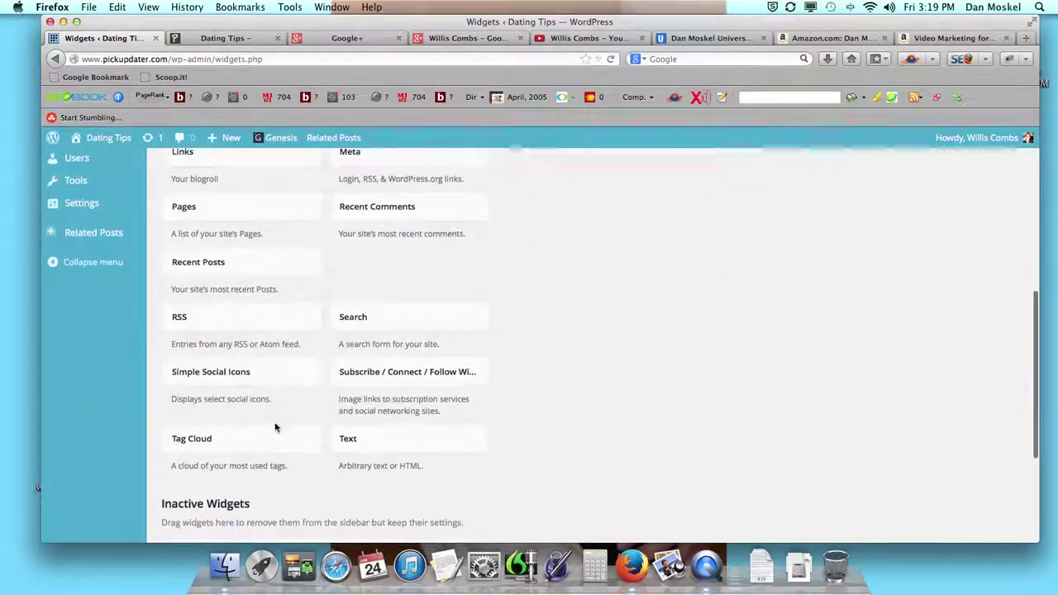
{"action": "scroll", "coordinate": [277, 413], "scroll_direction": "up", "scroll_amount": 1}
{"action": "left_click_drag", "start_coordinate": [272, 419], "coordinate": [936, 331]}
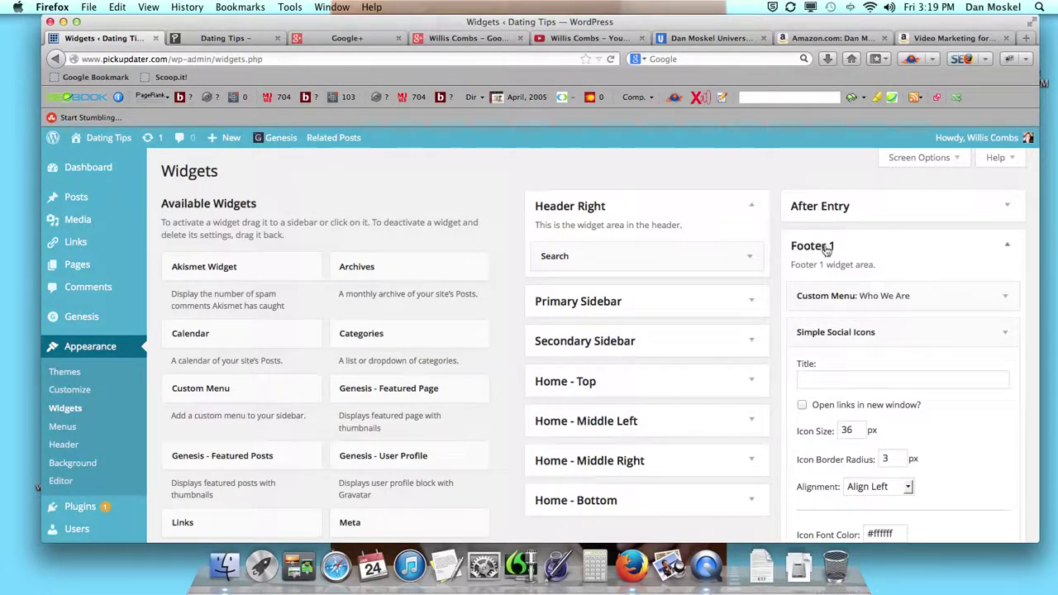
- Expand the Primary Sidebar's Connect with Us widget and scroll to its URI fields
{"action": "left_click", "coordinate": [735, 307]}
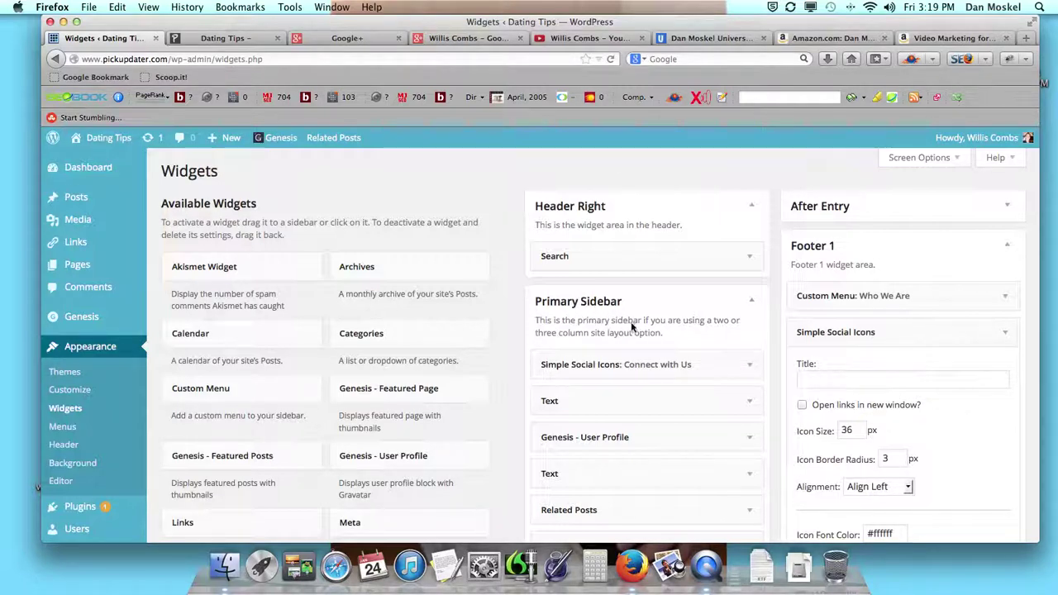
{"action": "scroll", "coordinate": [631, 327], "scroll_direction": "down", "scroll_amount": 2}
{"action": "left_click", "coordinate": [751, 320]}
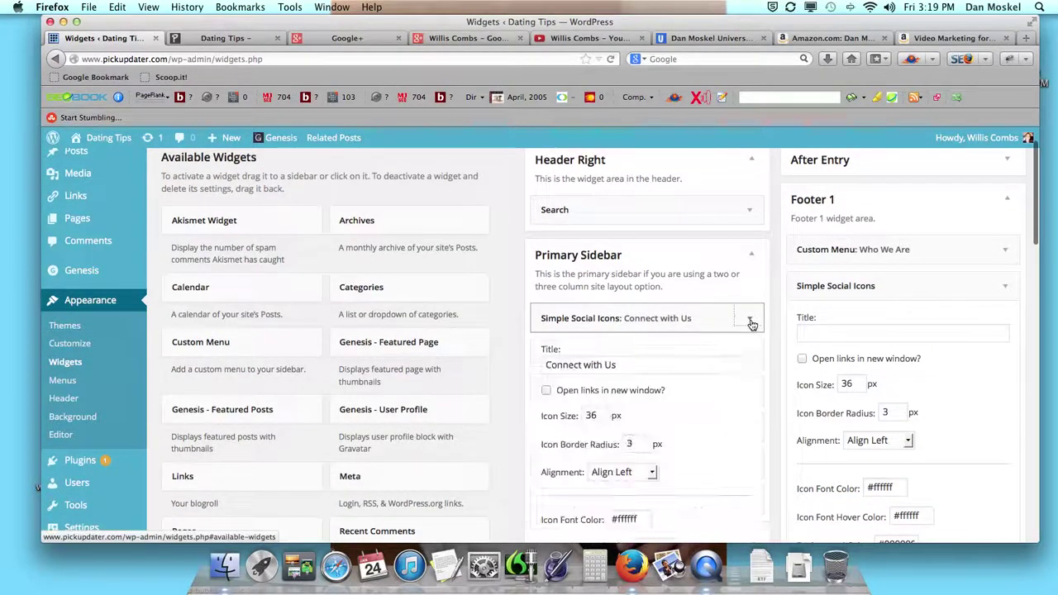
{"action": "scroll", "coordinate": [645, 326], "scroll_direction": "down", "scroll_amount": 2}
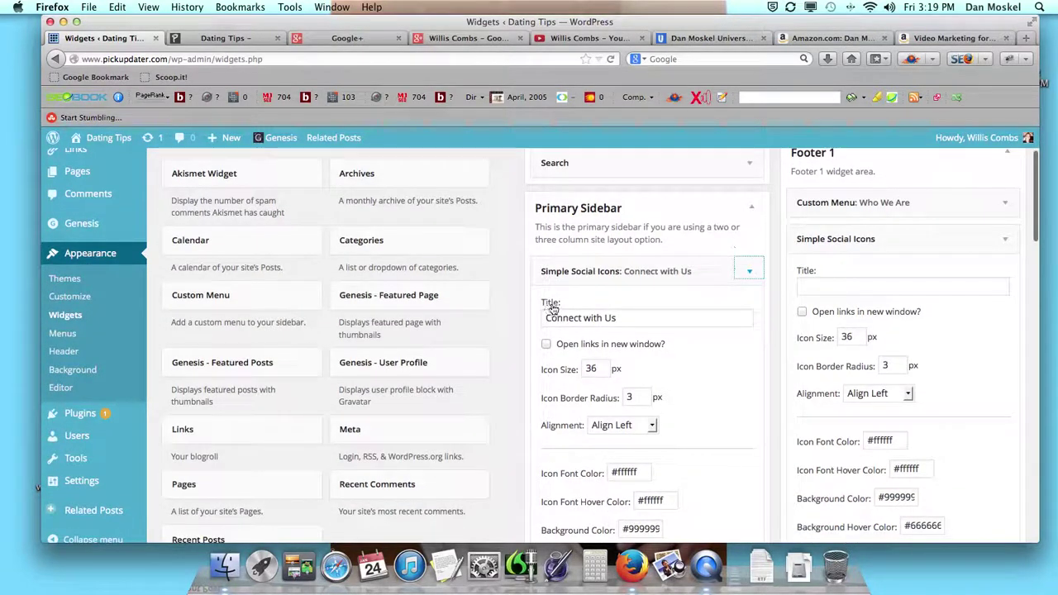
{"action": "scroll", "coordinate": [578, 327], "scroll_direction": "down", "scroll_amount": 10}
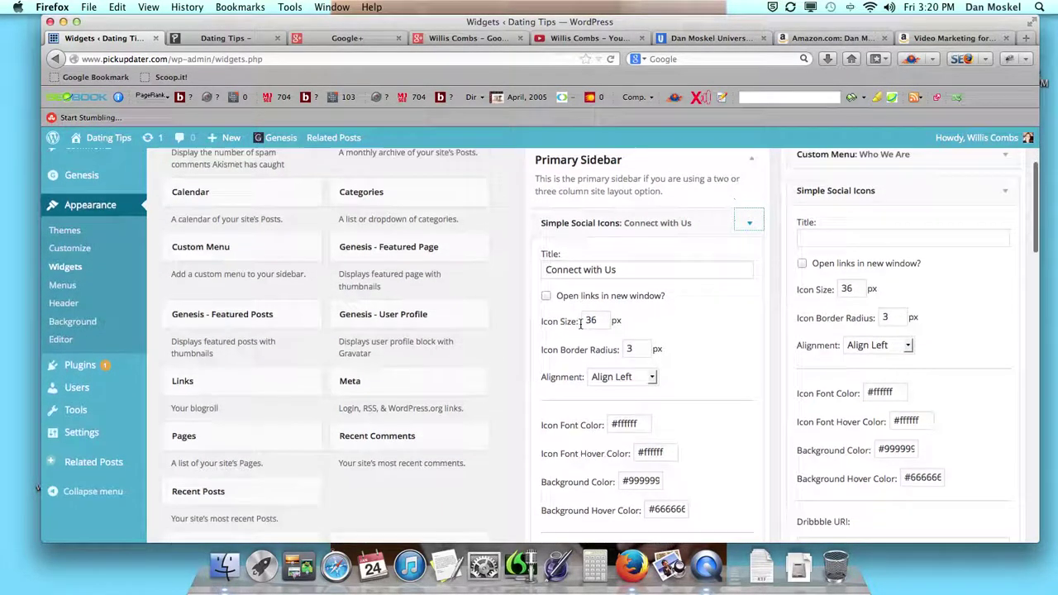
{"action": "scroll", "coordinate": [578, 330], "scroll_direction": "down", "scroll_amount": 2}
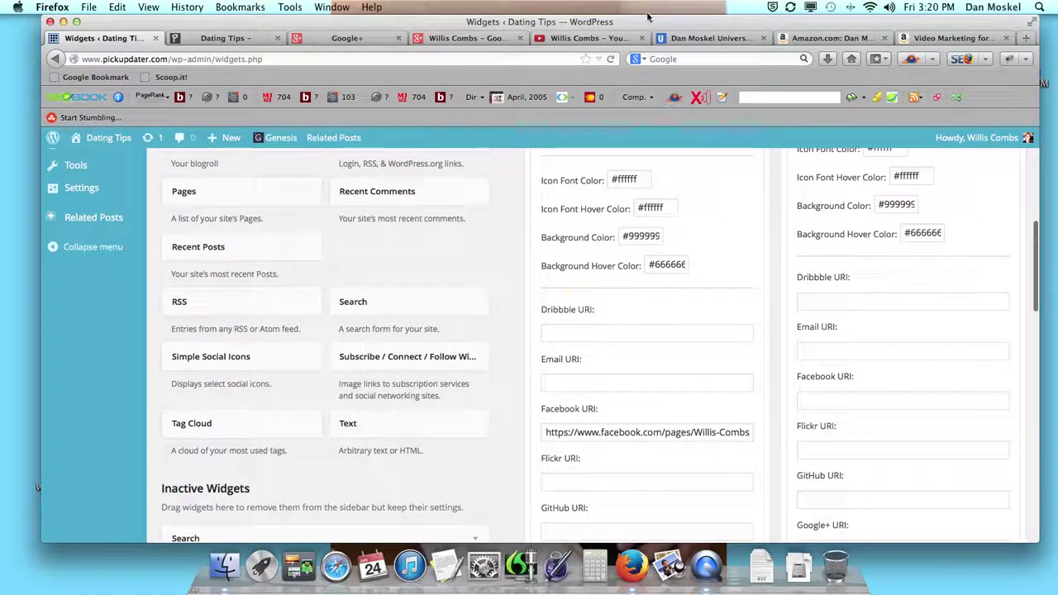
- Copy the YouTube channel's web address and return to the widgets page
{"action": "left_click", "coordinate": [591, 38]}
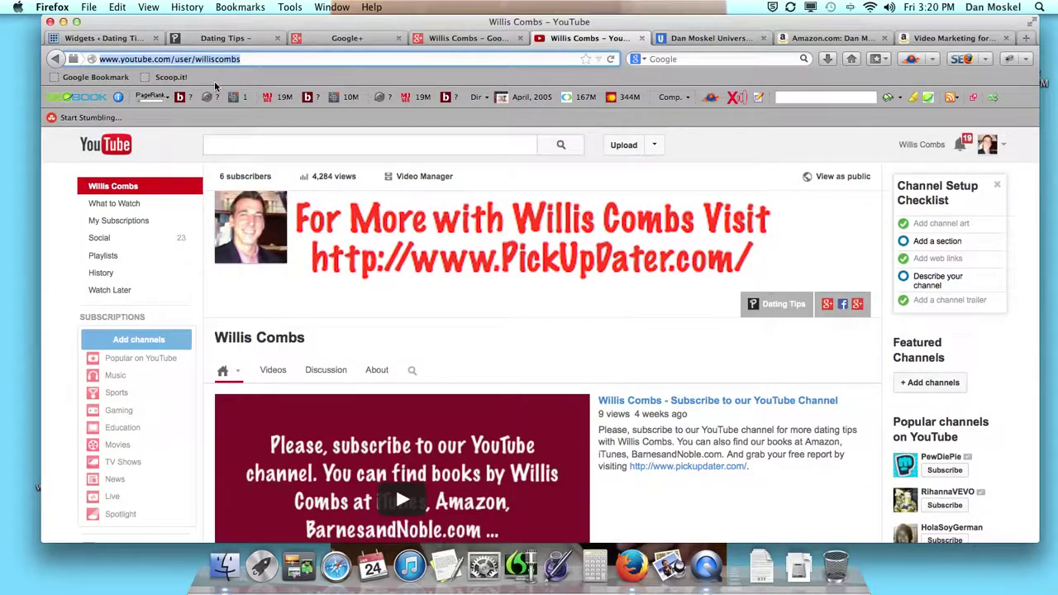
{"action": "key", "text": "super+c"}
{"action": "left_click", "coordinate": [103, 38]}
- Paste the copied YouTube channel address into the Connect with Us widget's YouTube URI field
{"action": "scroll", "coordinate": [611, 318], "scroll_direction": "down", "scroll_amount": 10}
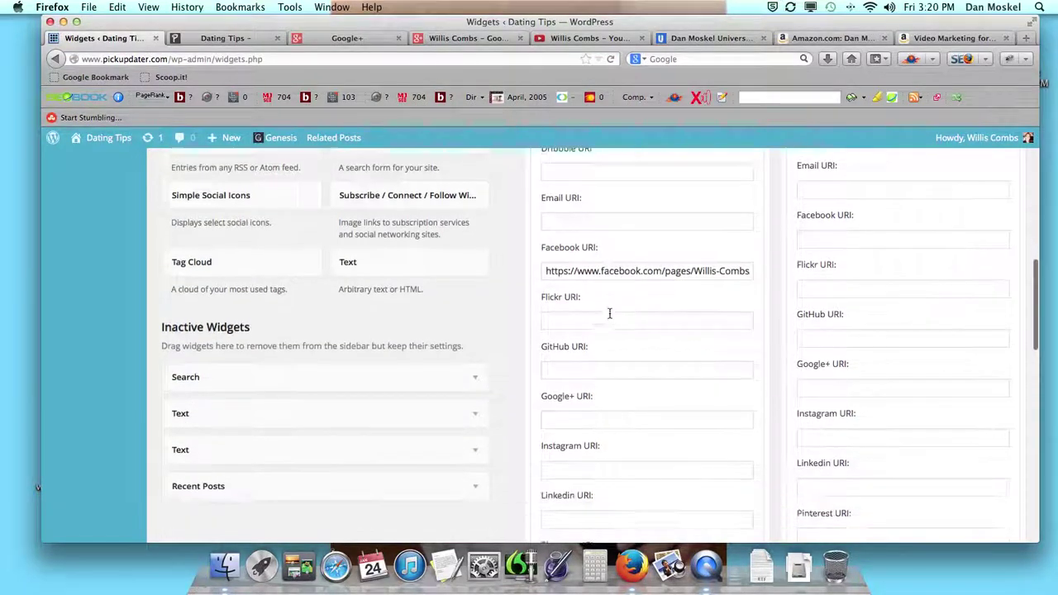
{"action": "scroll", "coordinate": [614, 319], "scroll_direction": "down", "scroll_amount": 3}
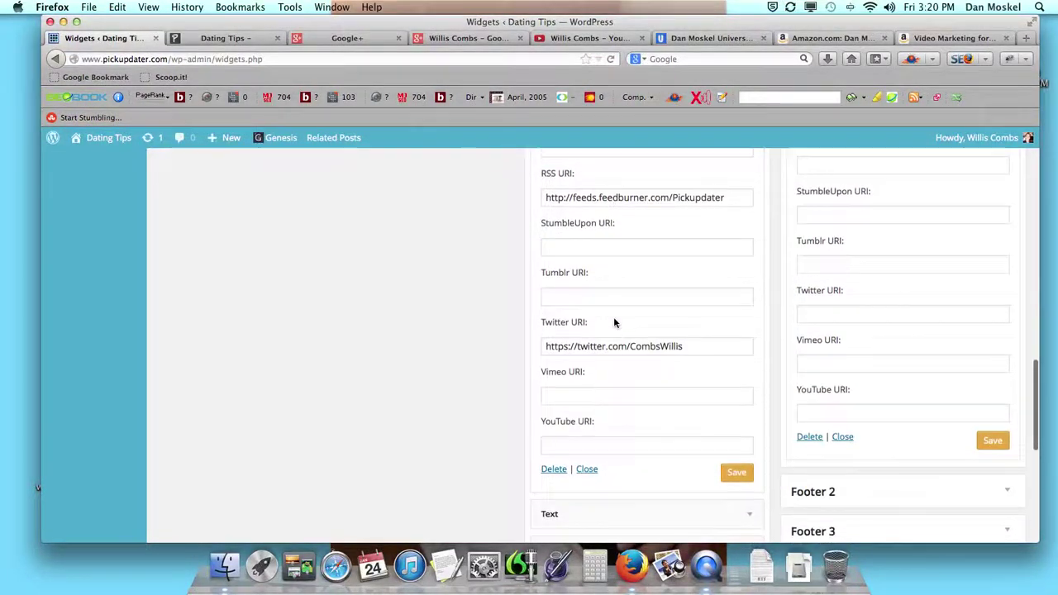
{"action": "left_click", "coordinate": [569, 413]}
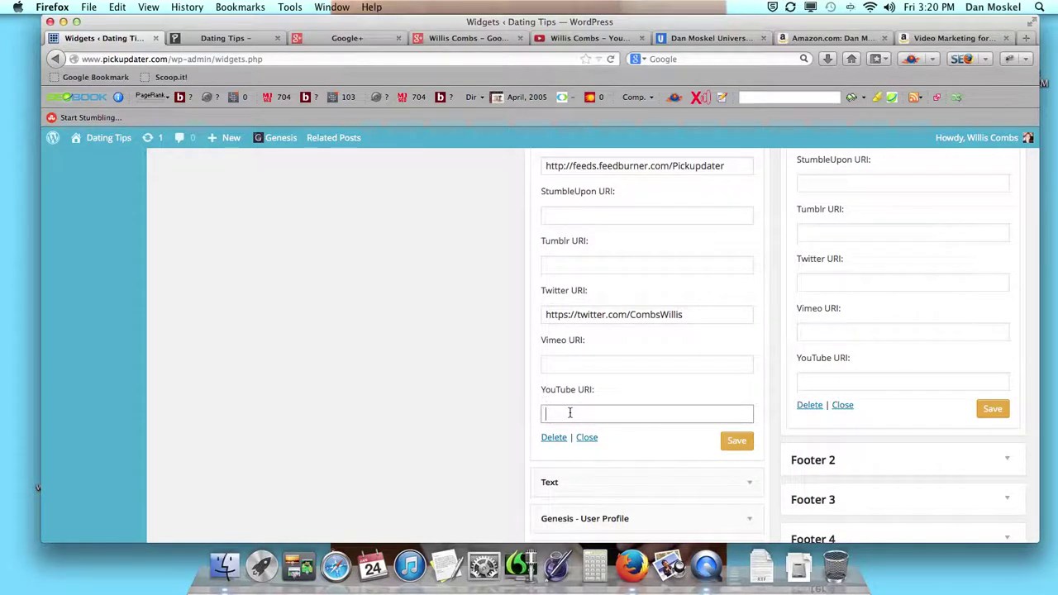
{"action": "key", "text": "super+v"}
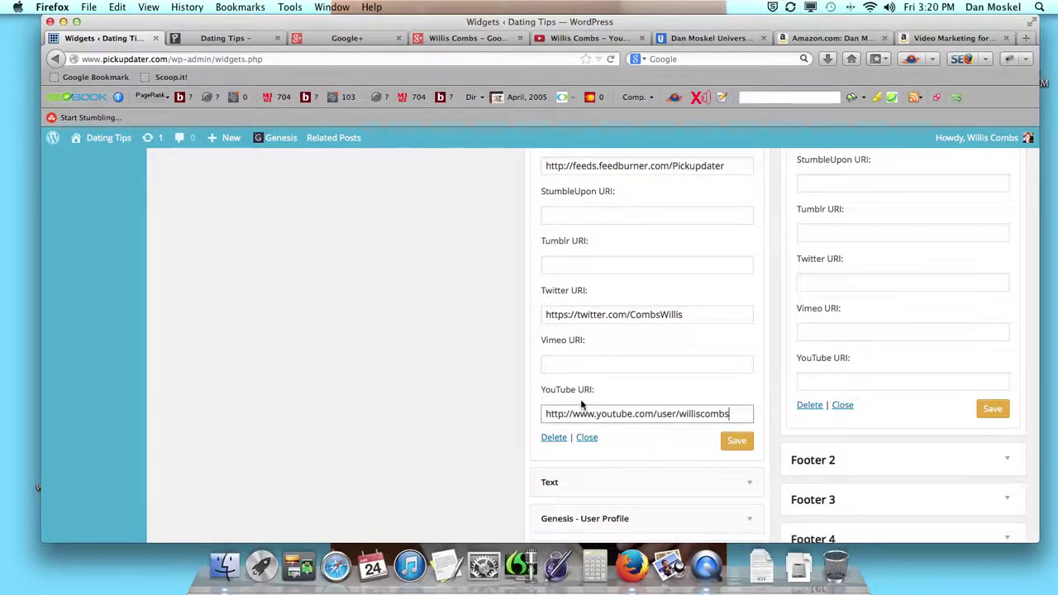
{"action": "scroll", "coordinate": [622, 410], "scroll_direction": "up", "scroll_amount": 1}
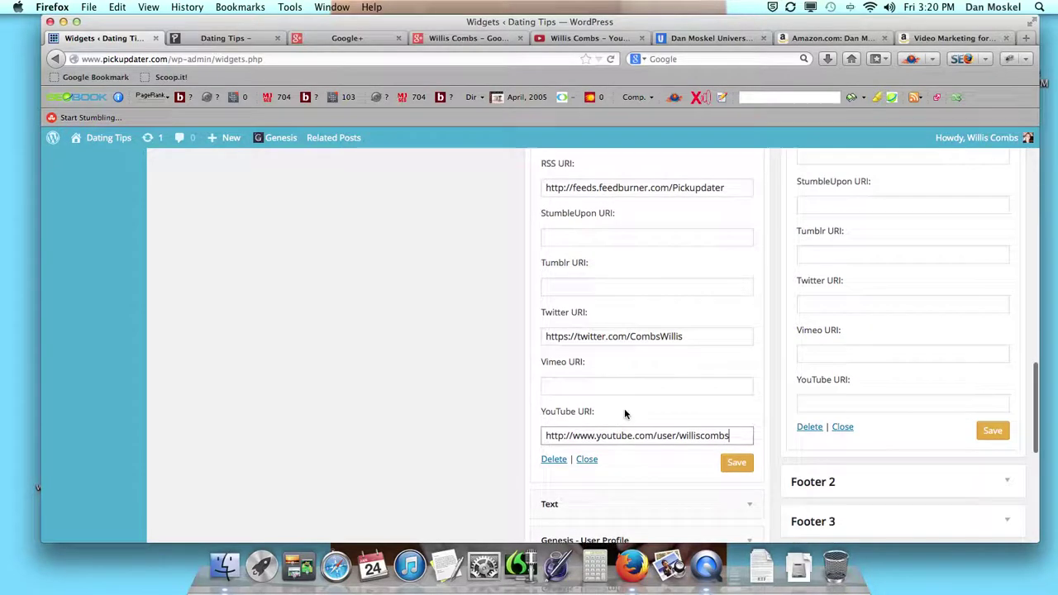
{"action": "left_click", "coordinate": [467, 38]}
- Copy the Pickupdater Google+ posts address into the Google+ URI field and save the widget
{"action": "left_click", "coordinate": [352, 59]}
{"action": "right_click", "coordinate": [351, 59]}
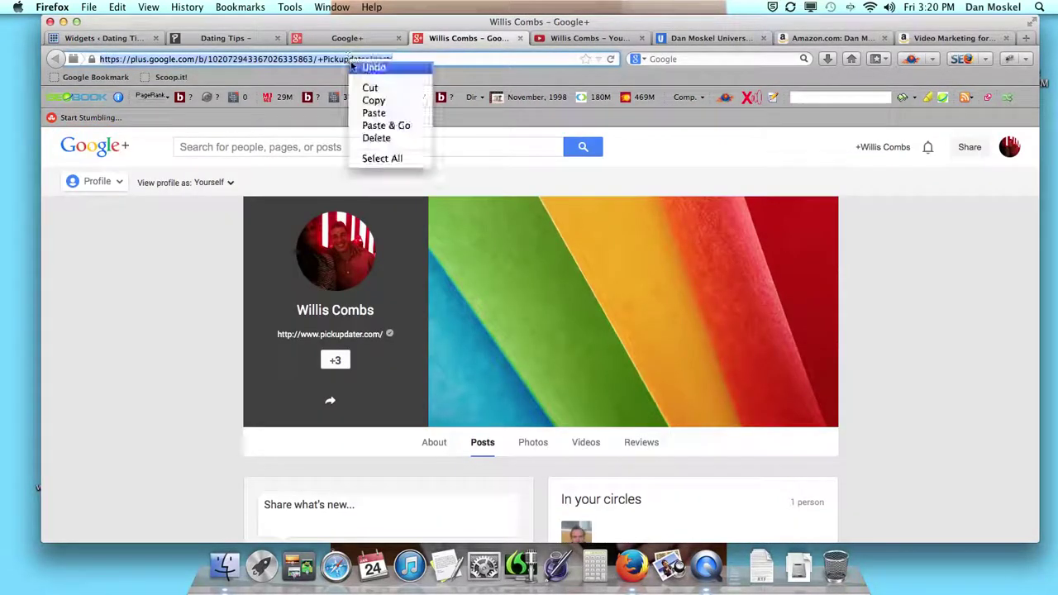
{"action": "left_click", "coordinate": [368, 88]}
{"action": "left_click", "coordinate": [128, 39]}
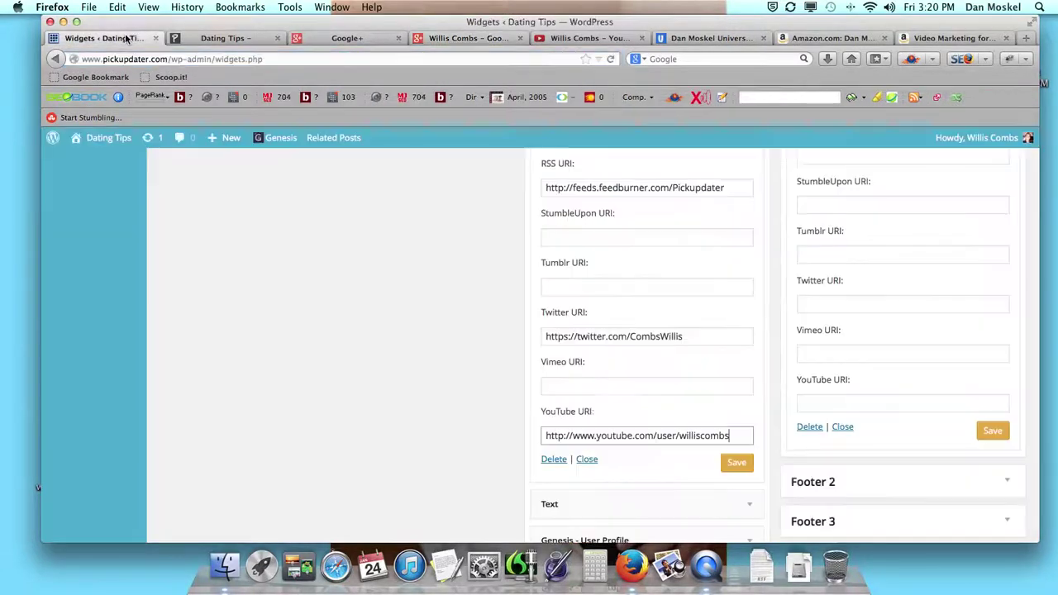
{"action": "scroll", "coordinate": [699, 446], "scroll_direction": "up", "scroll_amount": 10}
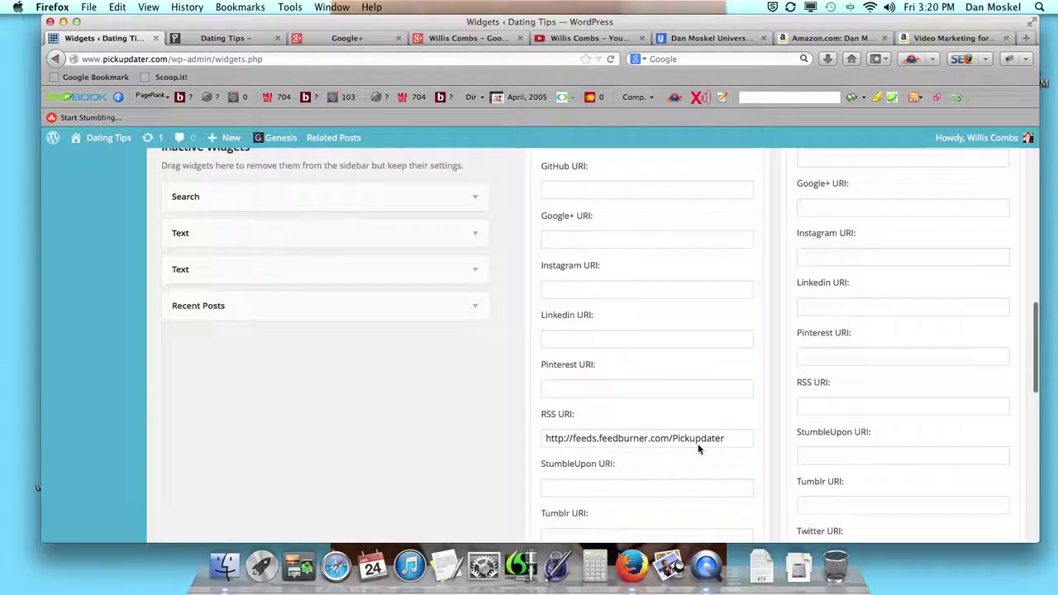
{"action": "left_click", "coordinate": [590, 373]}
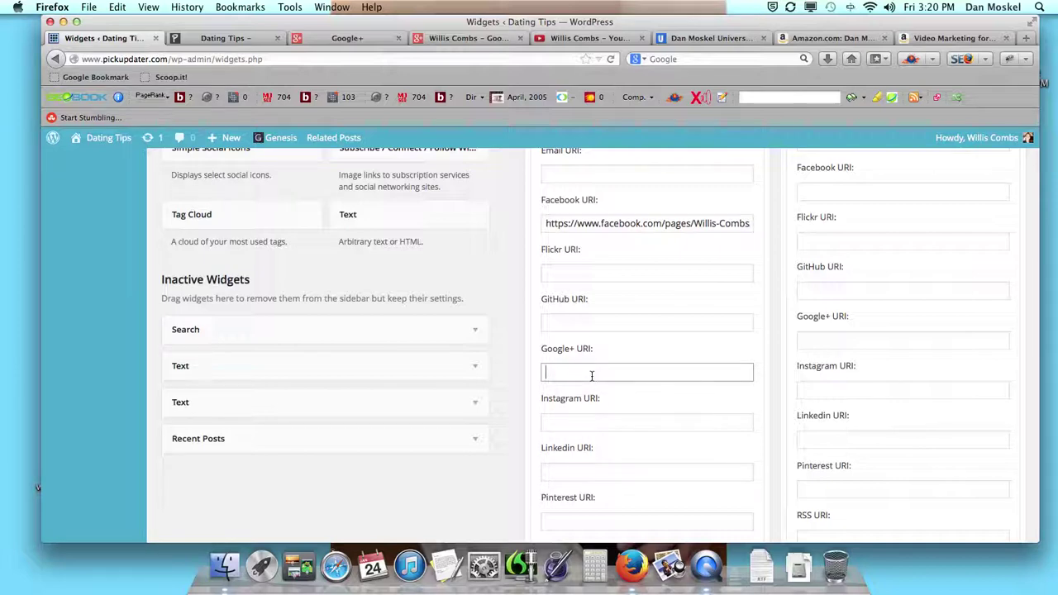
{"action": "key", "text": "super+v"}
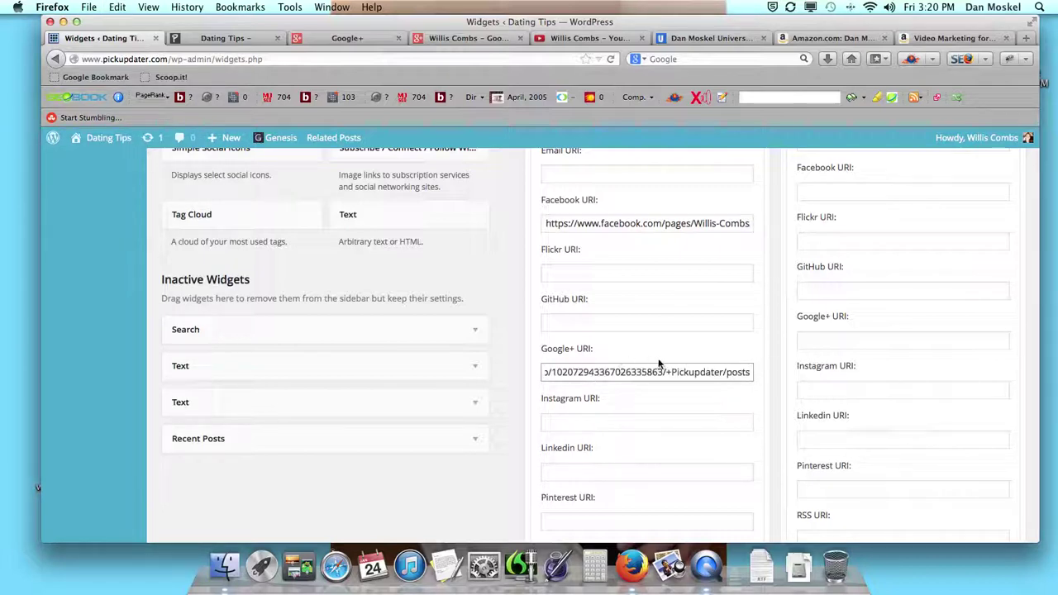
{"action": "scroll", "coordinate": [659, 364], "scroll_direction": "down", "scroll_amount": 8}
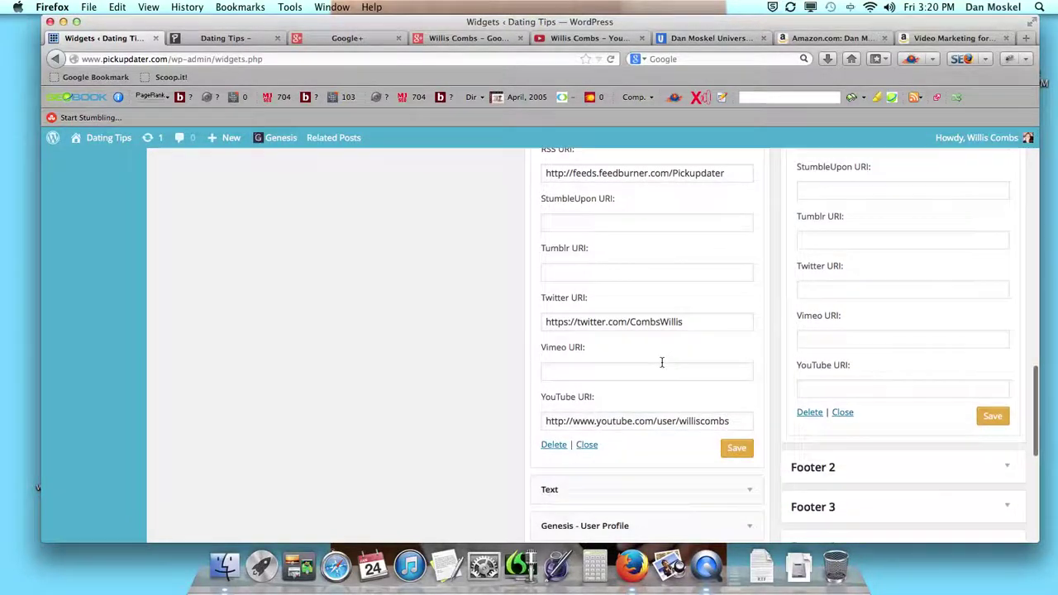
{"action": "scroll", "coordinate": [662, 363], "scroll_direction": "down", "scroll_amount": 1}
{"action": "left_click", "coordinate": [736, 423]}
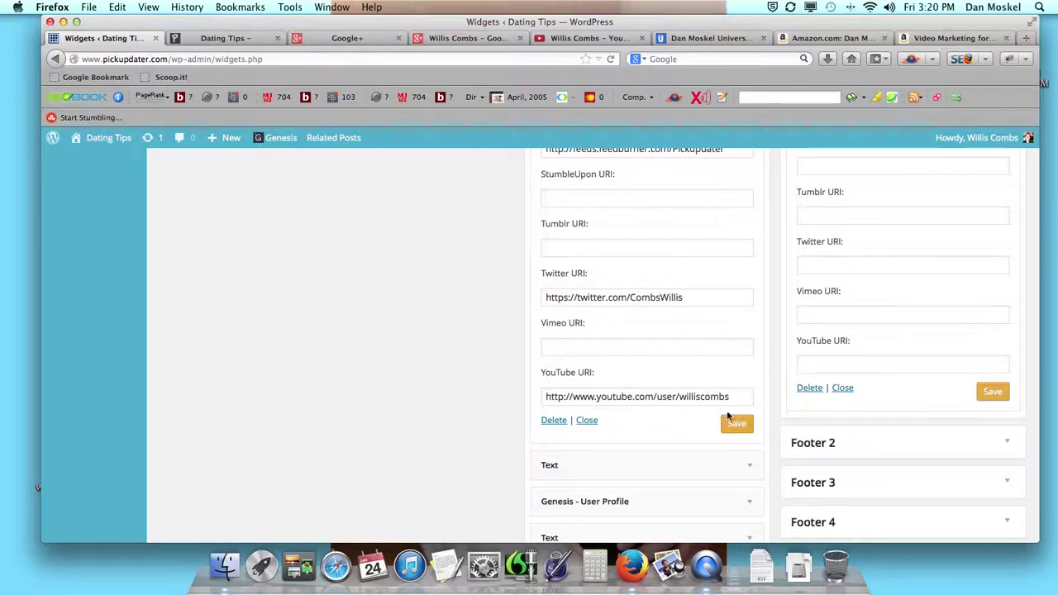
- Collapse Connect with Us, drag it below Genesis - User Profile, then view the live homepage
{"action": "scroll", "coordinate": [747, 425], "scroll_direction": "up", "scroll_amount": 15}
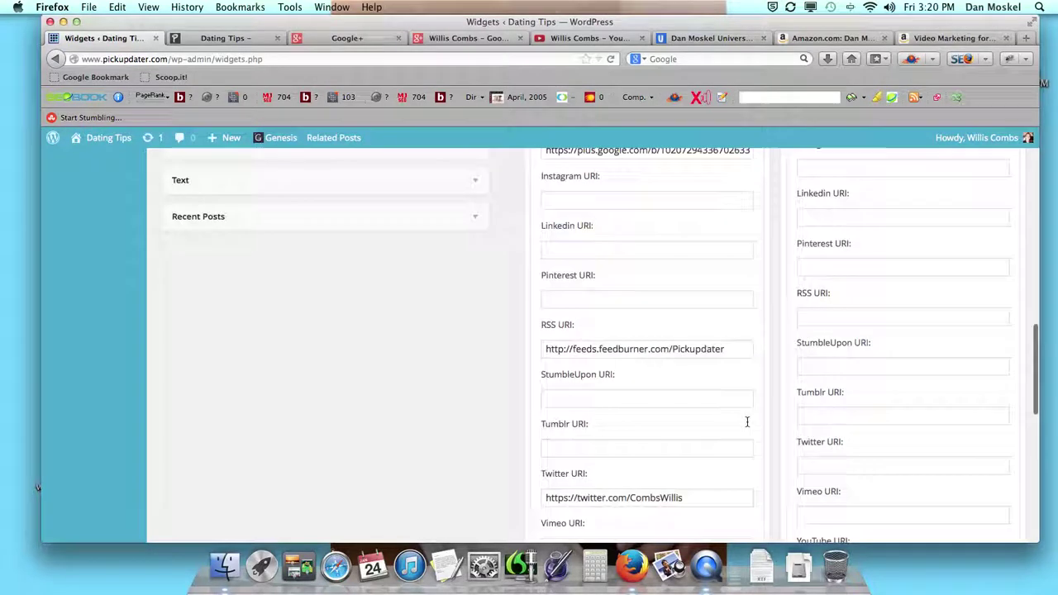
{"action": "scroll", "coordinate": [746, 423], "scroll_direction": "up", "scroll_amount": 10}
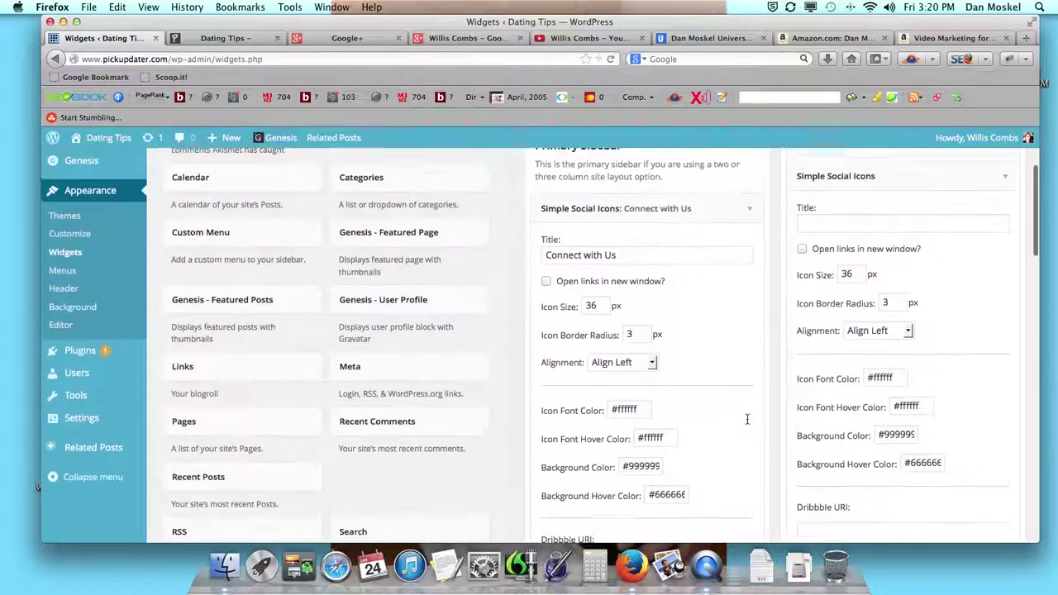
{"action": "left_click", "coordinate": [750, 371]}
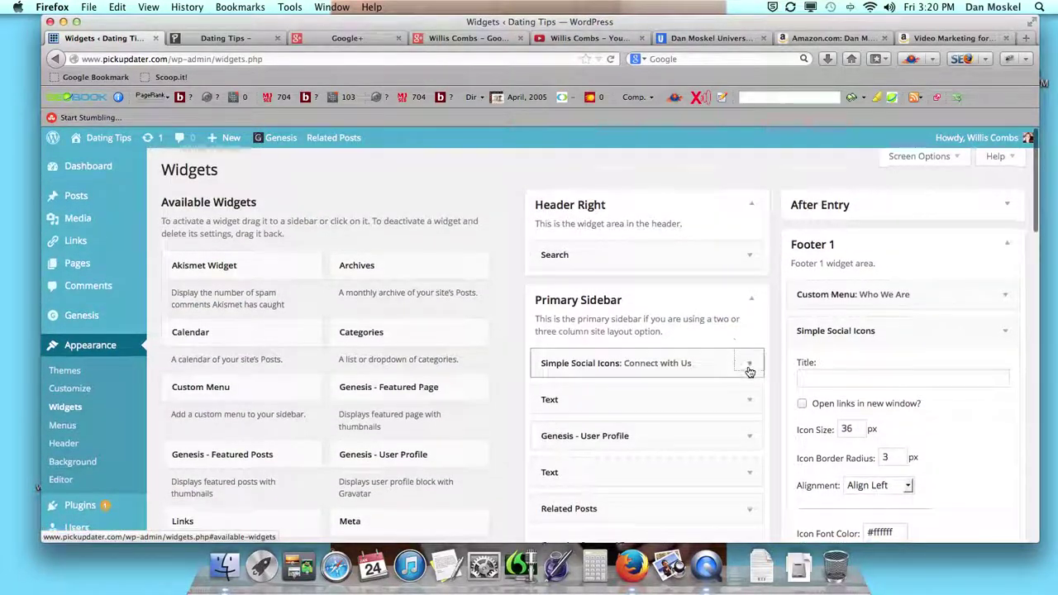
{"action": "scroll", "coordinate": [678, 333], "scroll_direction": "down", "scroll_amount": 1}
{"action": "left_click_drag", "start_coordinate": [661, 333], "coordinate": [668, 406]}
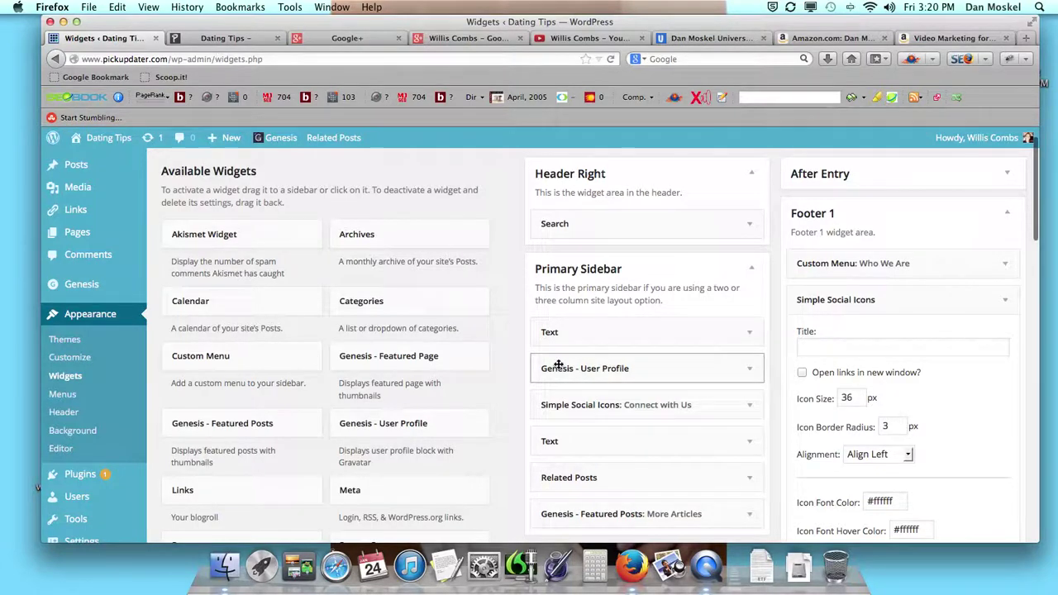
{"action": "left_click", "coordinate": [234, 37]}
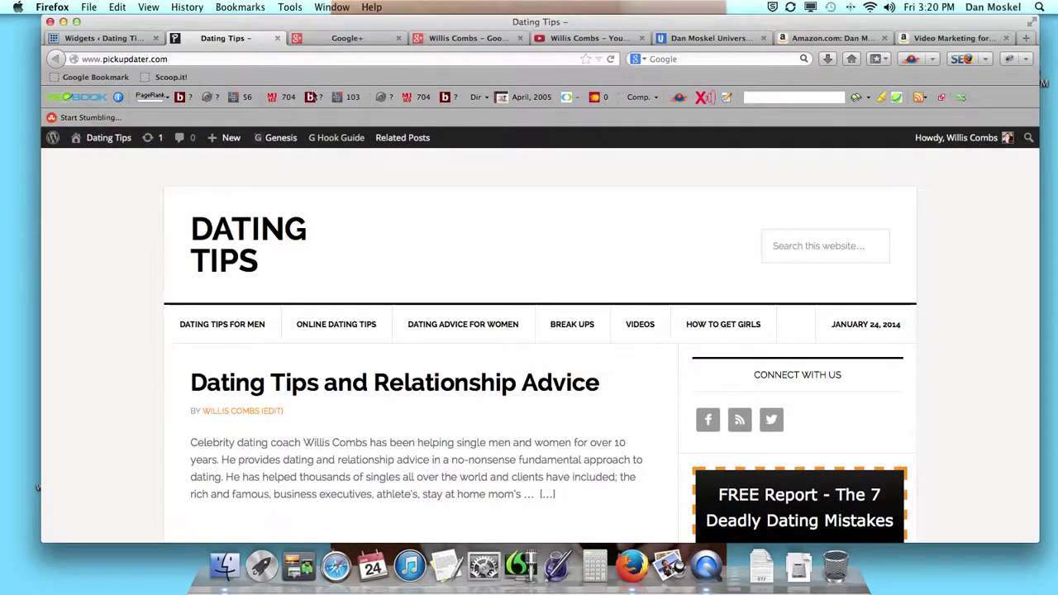
- Open 'Dating Advice for Men – The 3 Most Common Mistakes' and scroll to its Connect With Us icons
{"action": "scroll", "coordinate": [685, 347], "scroll_direction": "down", "scroll_amount": 3}
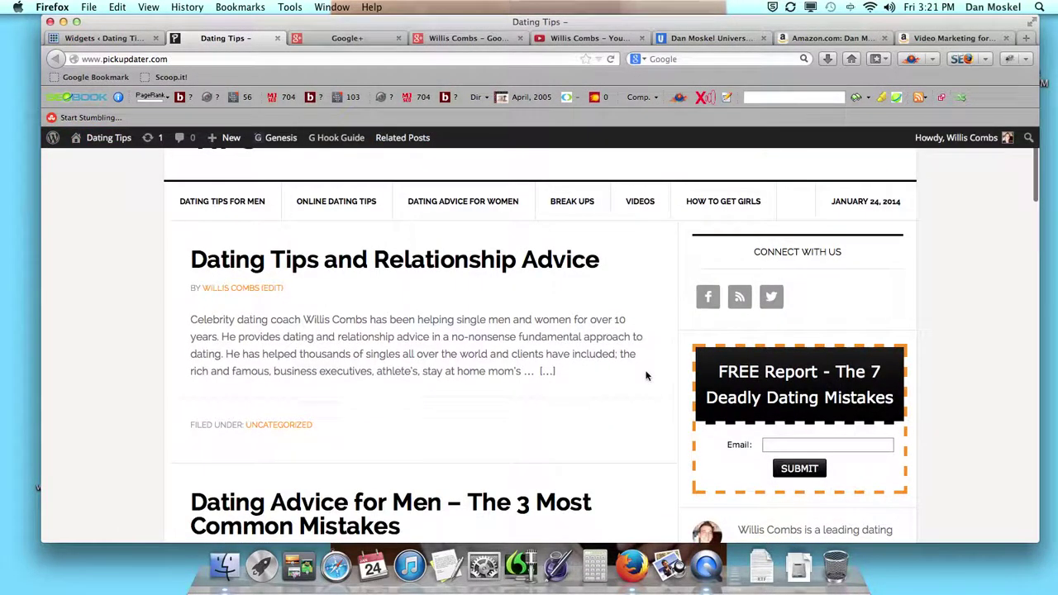
{"action": "scroll", "coordinate": [646, 376], "scroll_direction": "down", "scroll_amount": 4}
{"action": "left_click", "coordinate": [344, 331]}
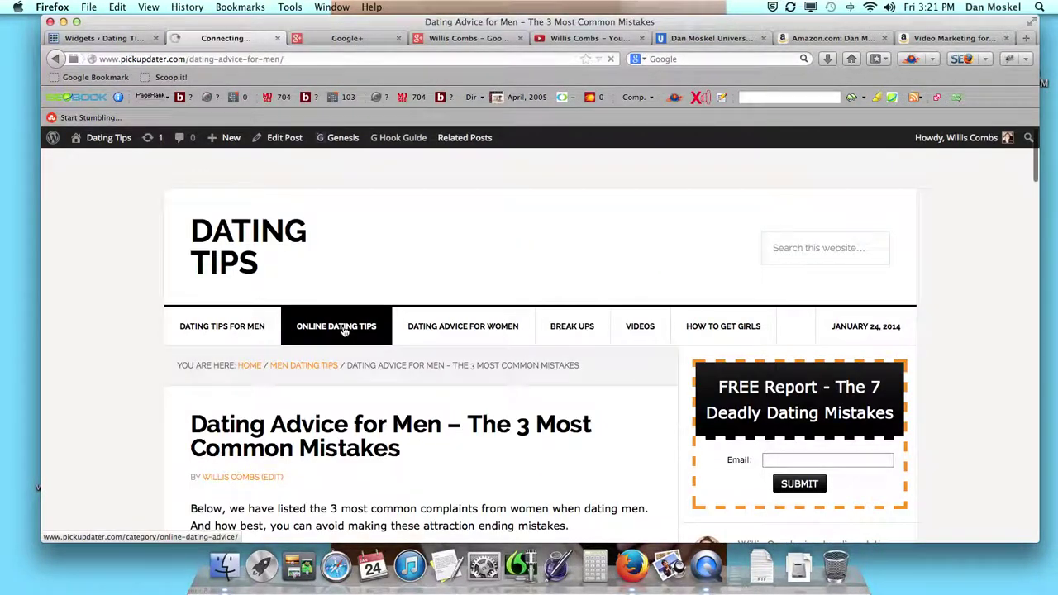
{"action": "scroll", "coordinate": [562, 232], "scroll_direction": "down", "scroll_amount": 3}
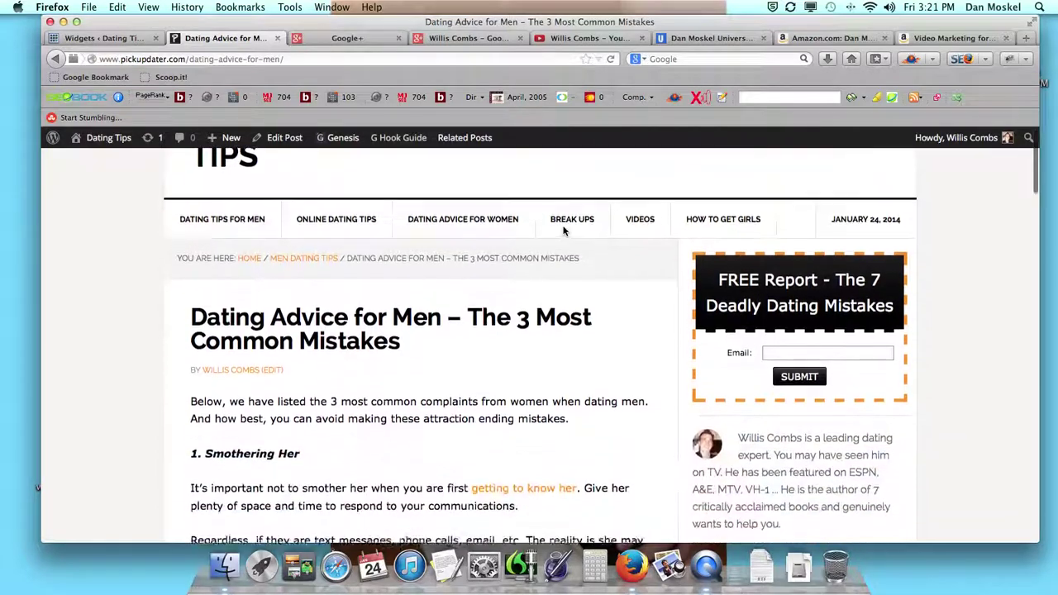
{"action": "scroll", "coordinate": [728, 326], "scroll_direction": "down", "scroll_amount": 1}
{"action": "scroll", "coordinate": [735, 338], "scroll_direction": "up", "scroll_amount": 3}
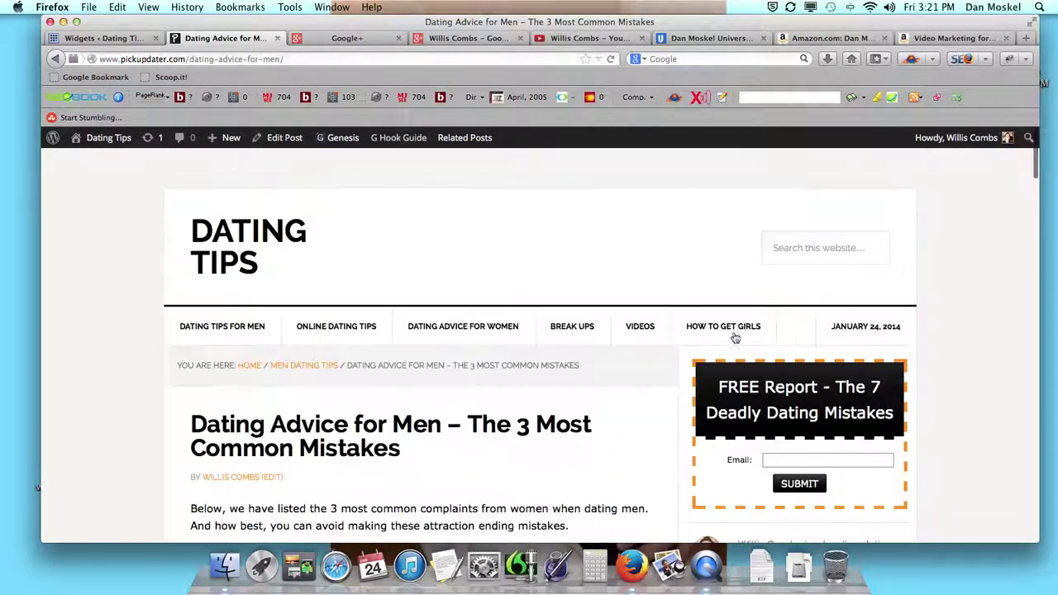
{"action": "scroll", "coordinate": [735, 338], "scroll_direction": "down", "scroll_amount": 4}
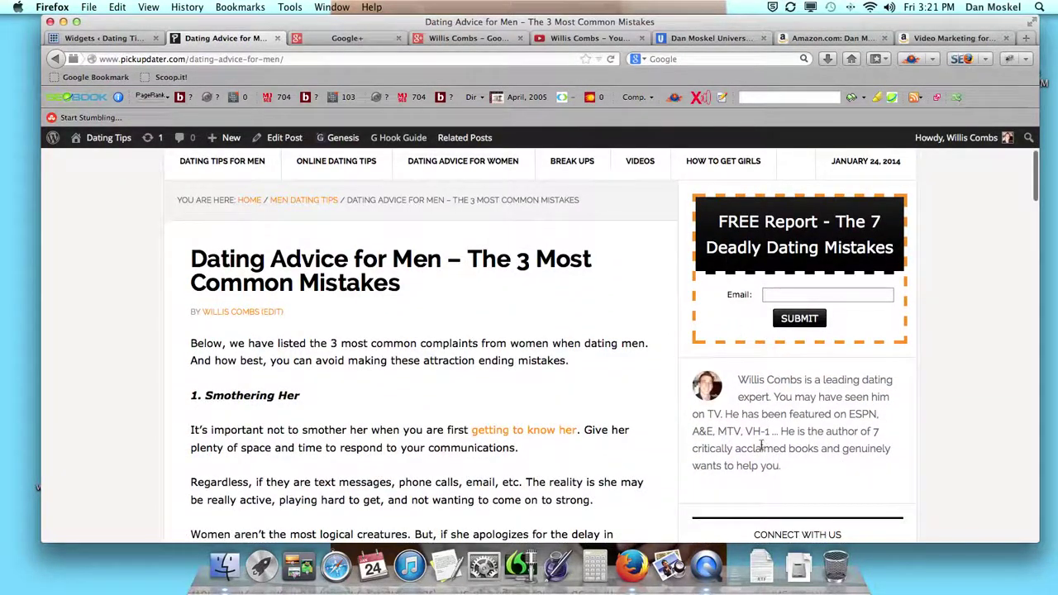
{"action": "scroll", "coordinate": [827, 364], "scroll_direction": "down", "scroll_amount": 5}
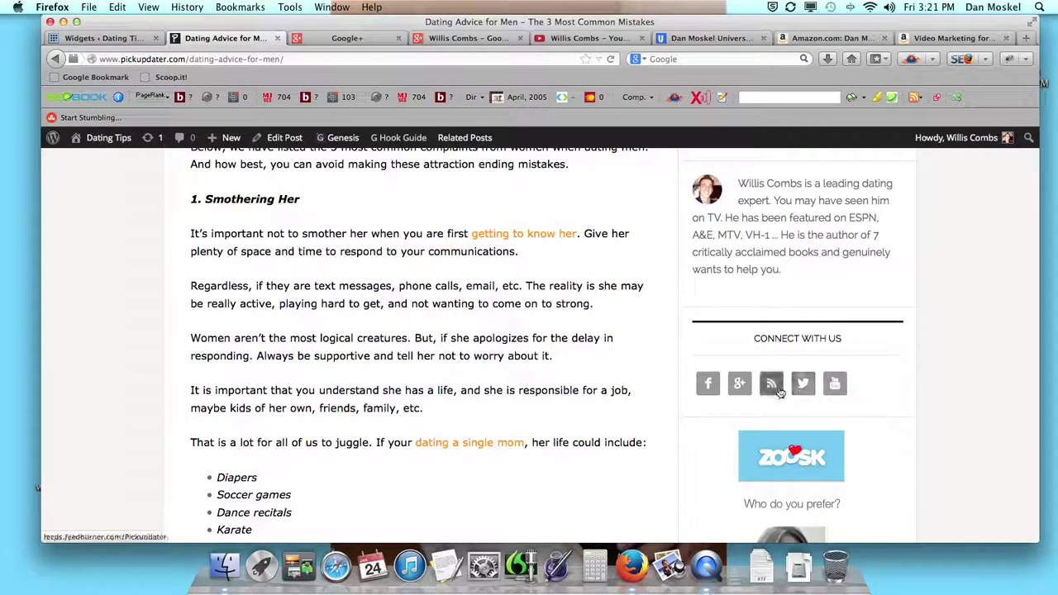
- Follow the sidebar YouTube icon to the channel, then switch to the Dan Moskel University blog
{"action": "left_click", "coordinate": [835, 387]}
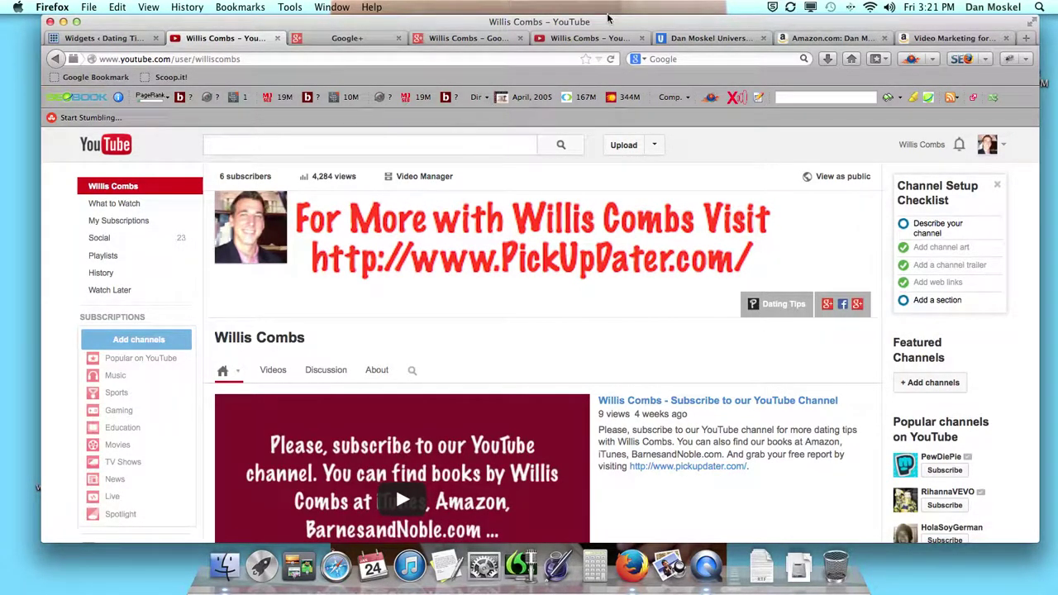
{"action": "left_click", "coordinate": [720, 38]}
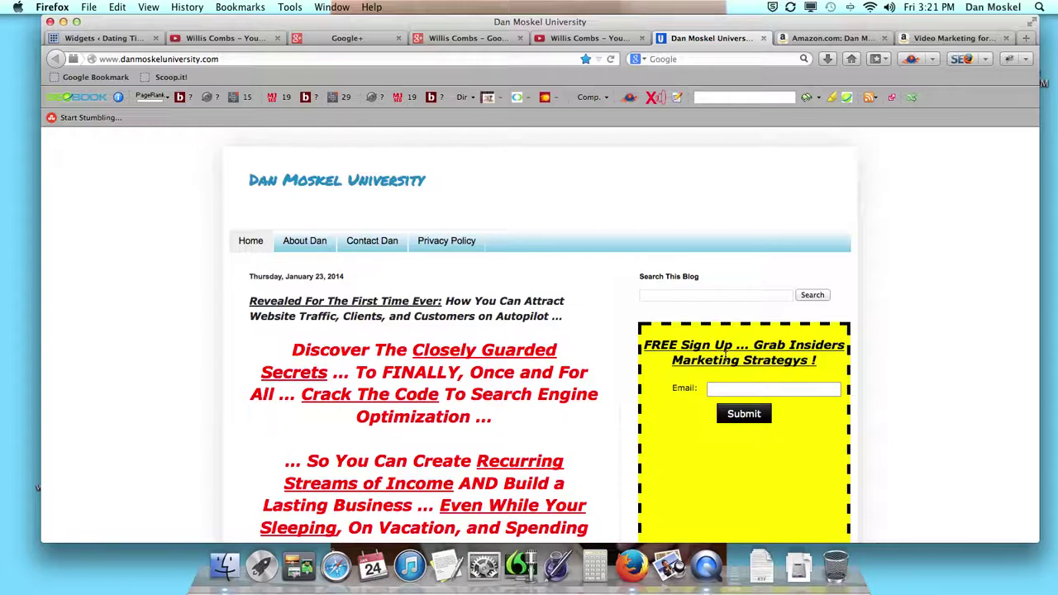
- Focus the signup box's Email field, then switch to the Amazon search results for the author's books
{"action": "scroll", "coordinate": [725, 357], "scroll_direction": "down", "scroll_amount": 4}
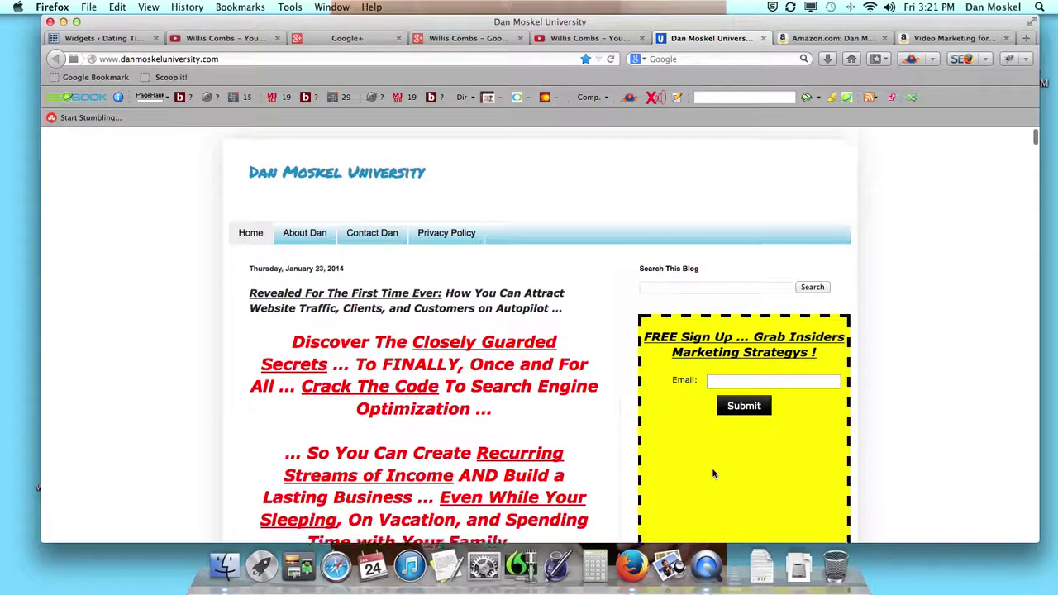
{"action": "scroll", "coordinate": [662, 446], "scroll_direction": "up", "scroll_amount": 4}
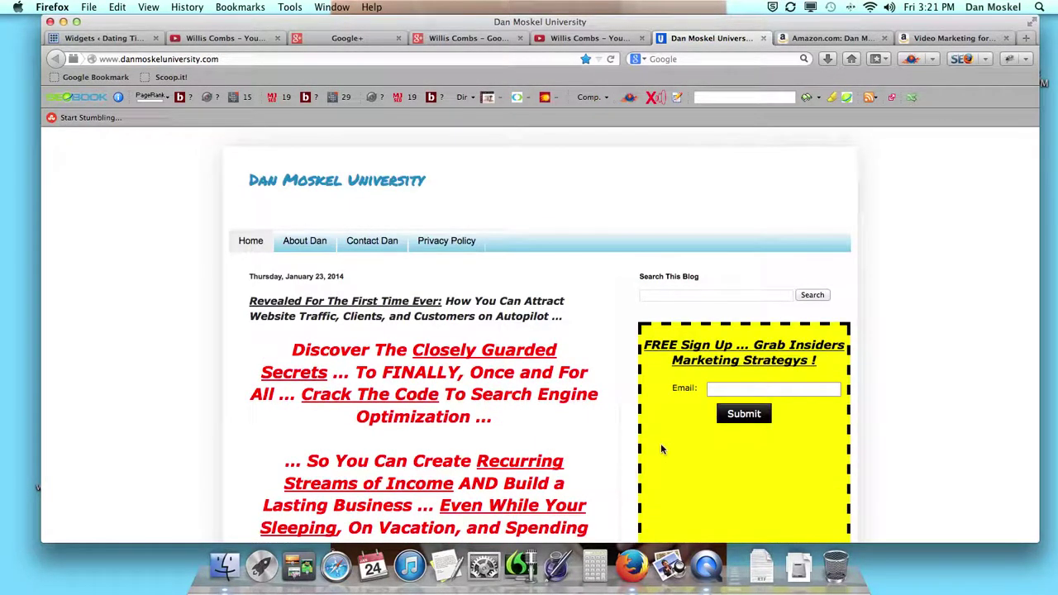
{"action": "left_click", "coordinate": [739, 388]}
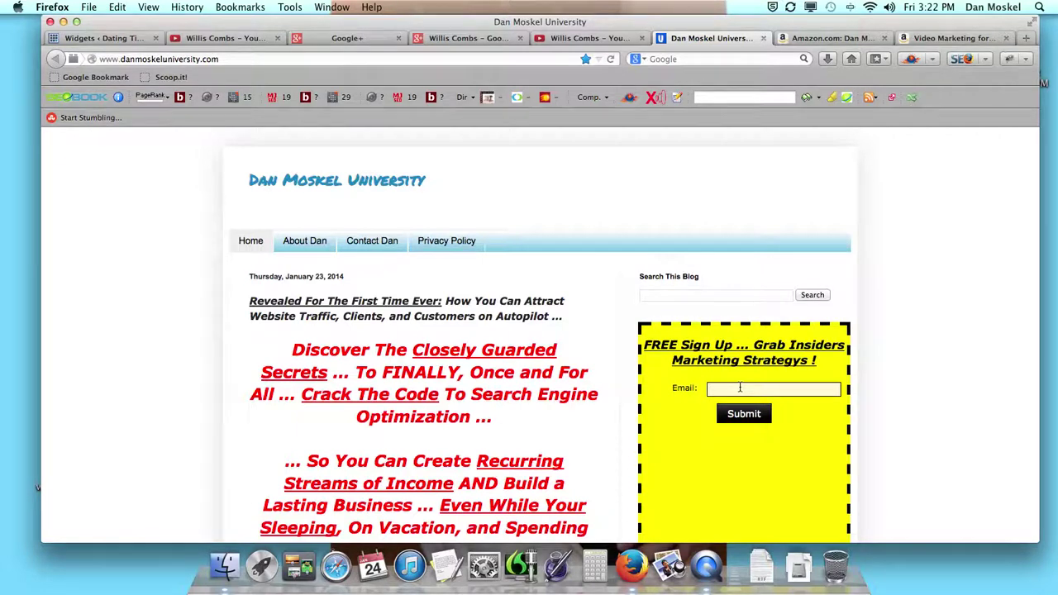
{"action": "scroll", "coordinate": [513, 379], "scroll_direction": "down", "scroll_amount": 3}
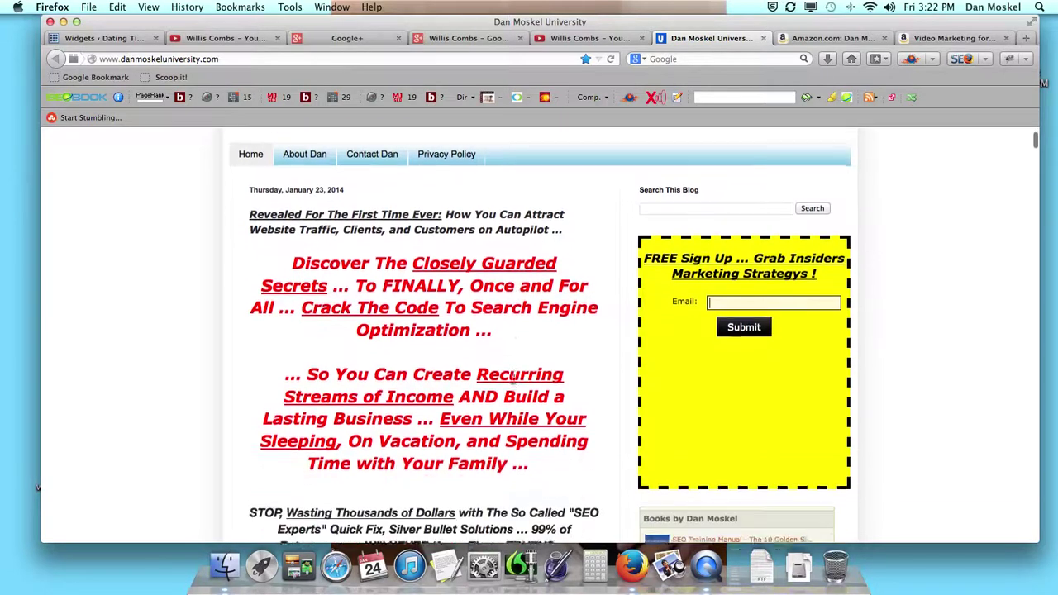
{"action": "scroll", "coordinate": [513, 378], "scroll_direction": "up", "scroll_amount": 3}
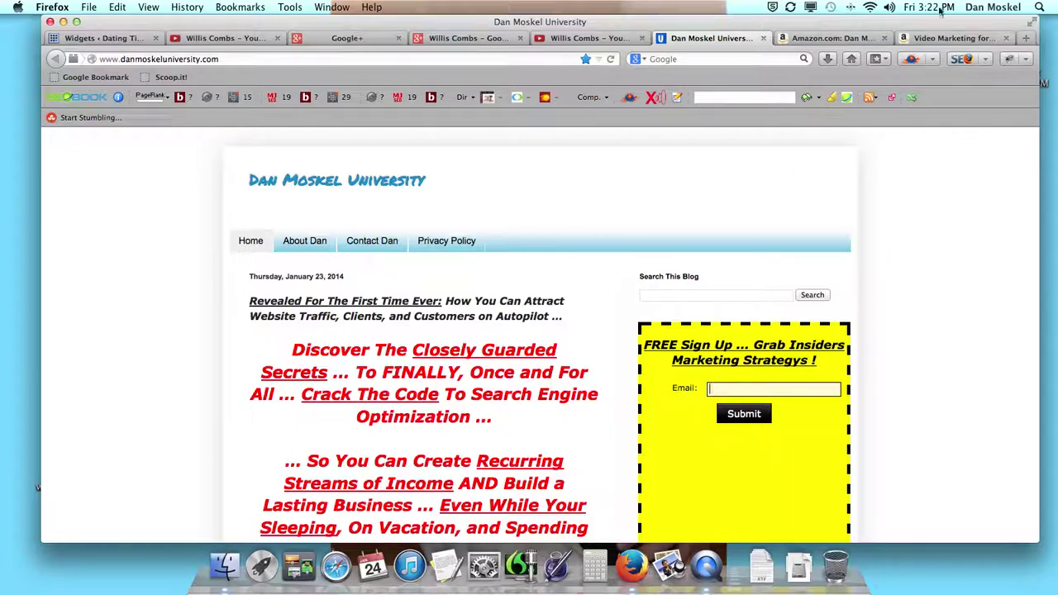
{"action": "left_click", "coordinate": [806, 38]}
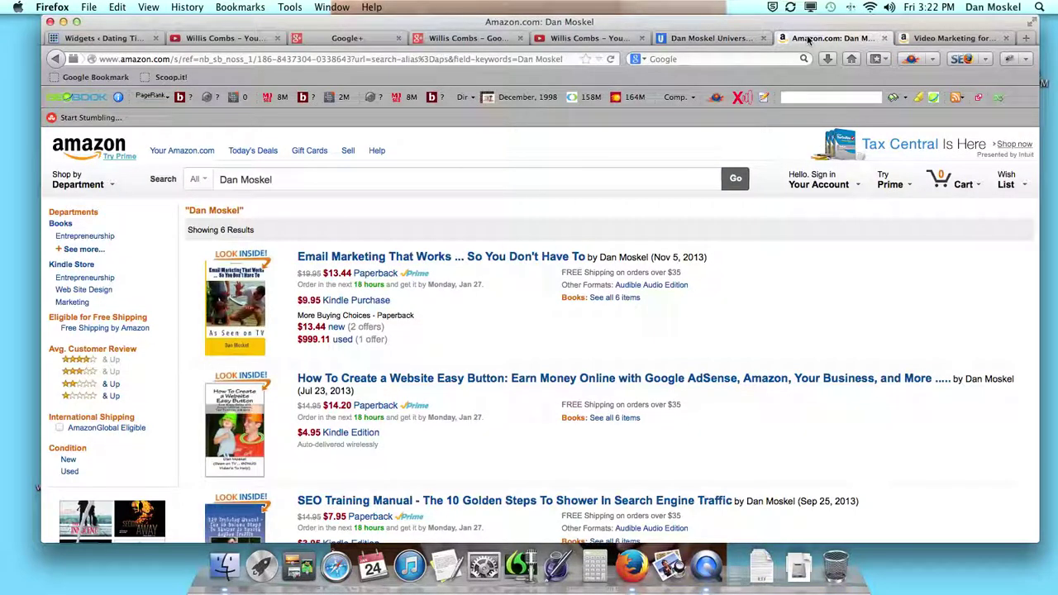
- Browse the Amazon results and switch to the Video Marketing for Entrepreneurs paperback page
{"action": "scroll", "coordinate": [484, 215], "scroll_direction": "down", "scroll_amount": 3}
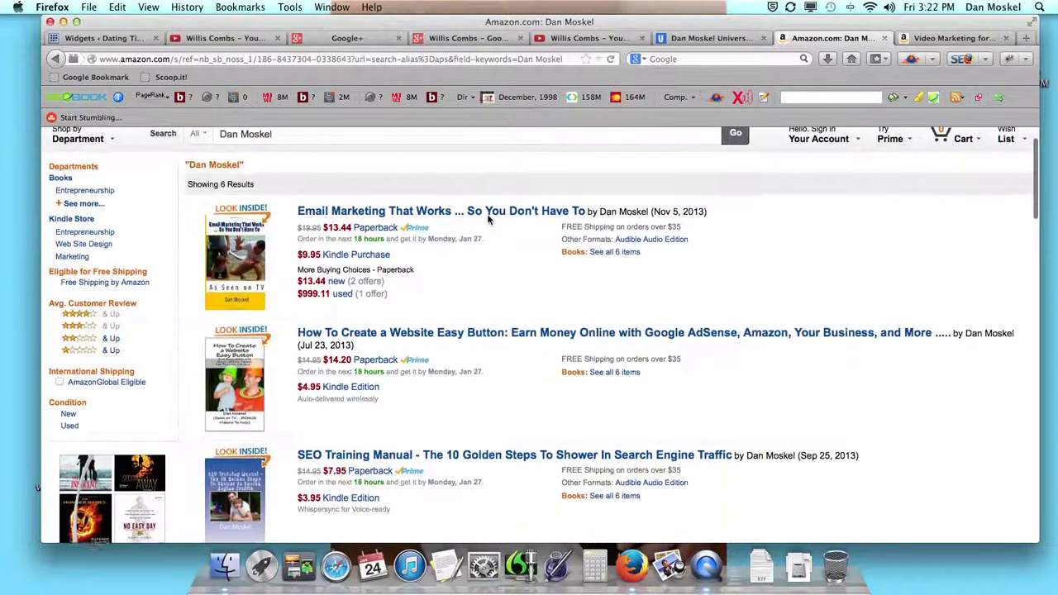
{"action": "scroll", "coordinate": [488, 219], "scroll_direction": "up", "scroll_amount": 3}
{"action": "scroll", "coordinate": [487, 219], "scroll_direction": "down", "scroll_amount": 5}
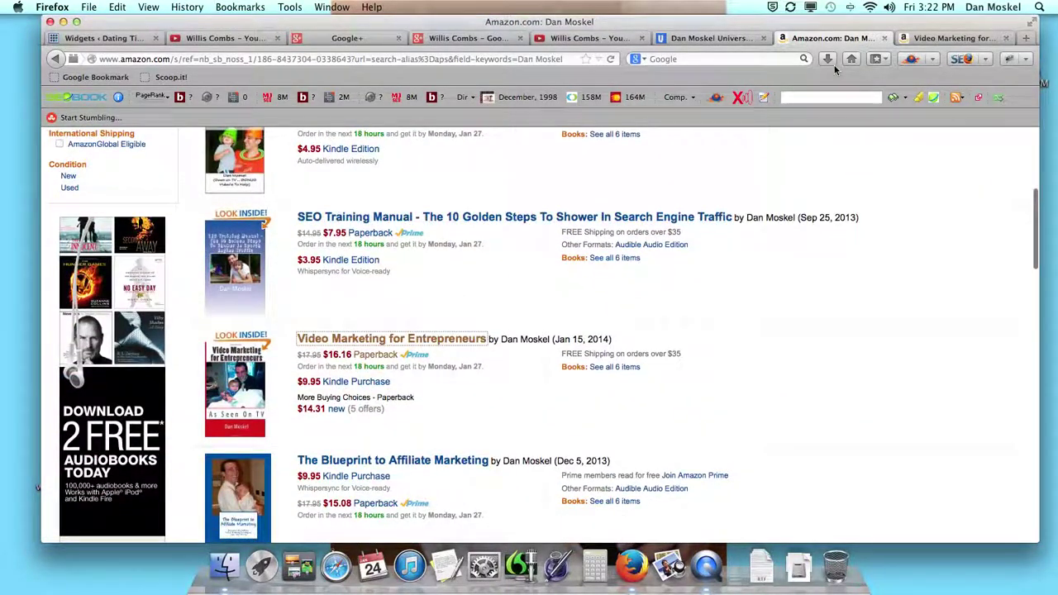
{"action": "left_click", "coordinate": [952, 38]}
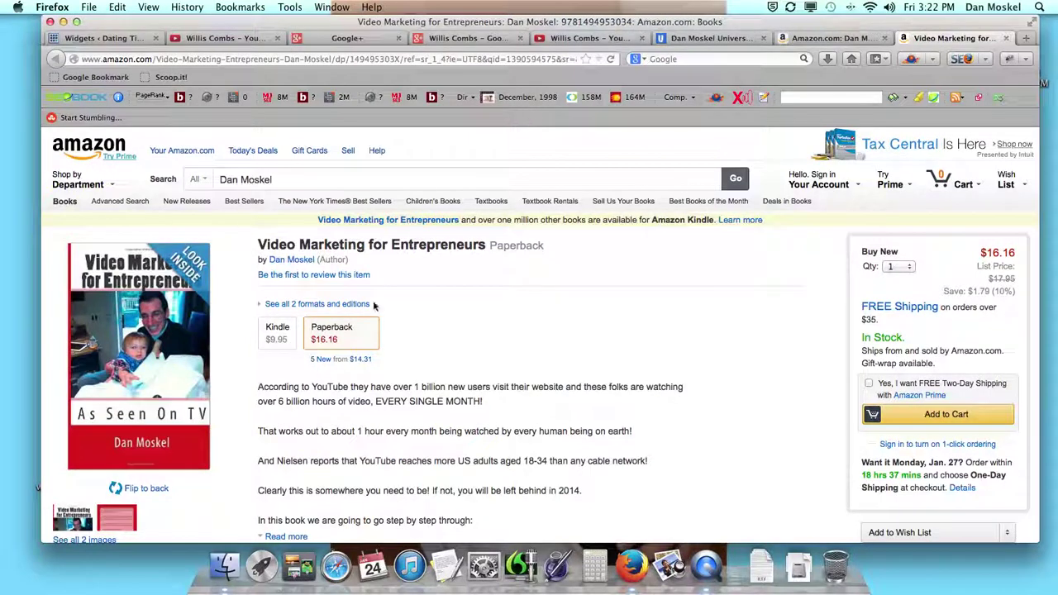